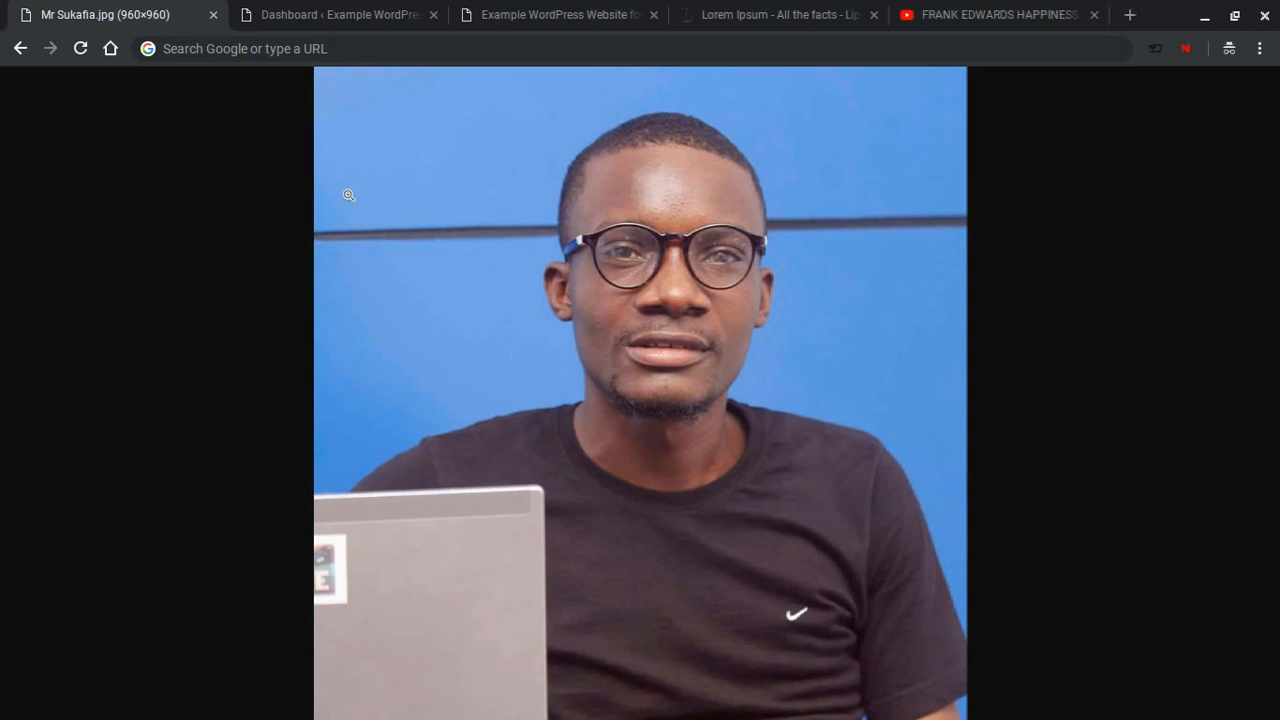
Step: Create a new WordPress post titled "Franks Edwards - Happiness"
left_click(306, 5)
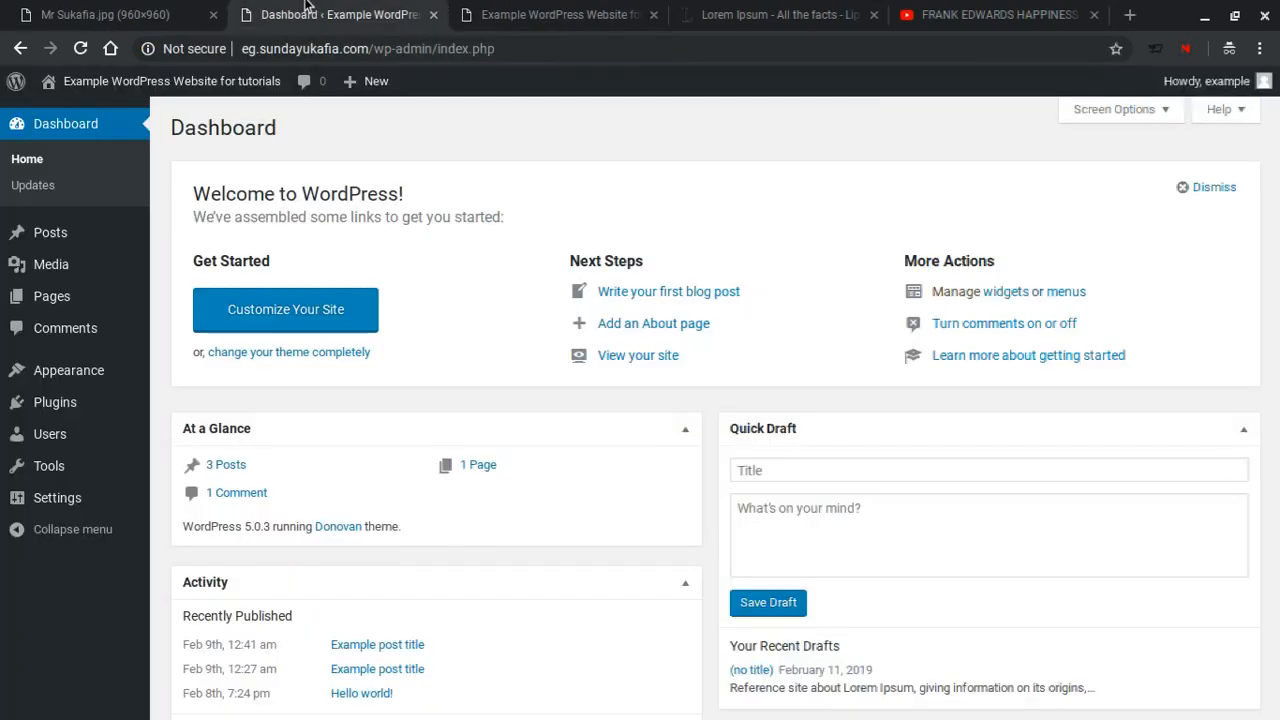
mouse_move(112, 242)
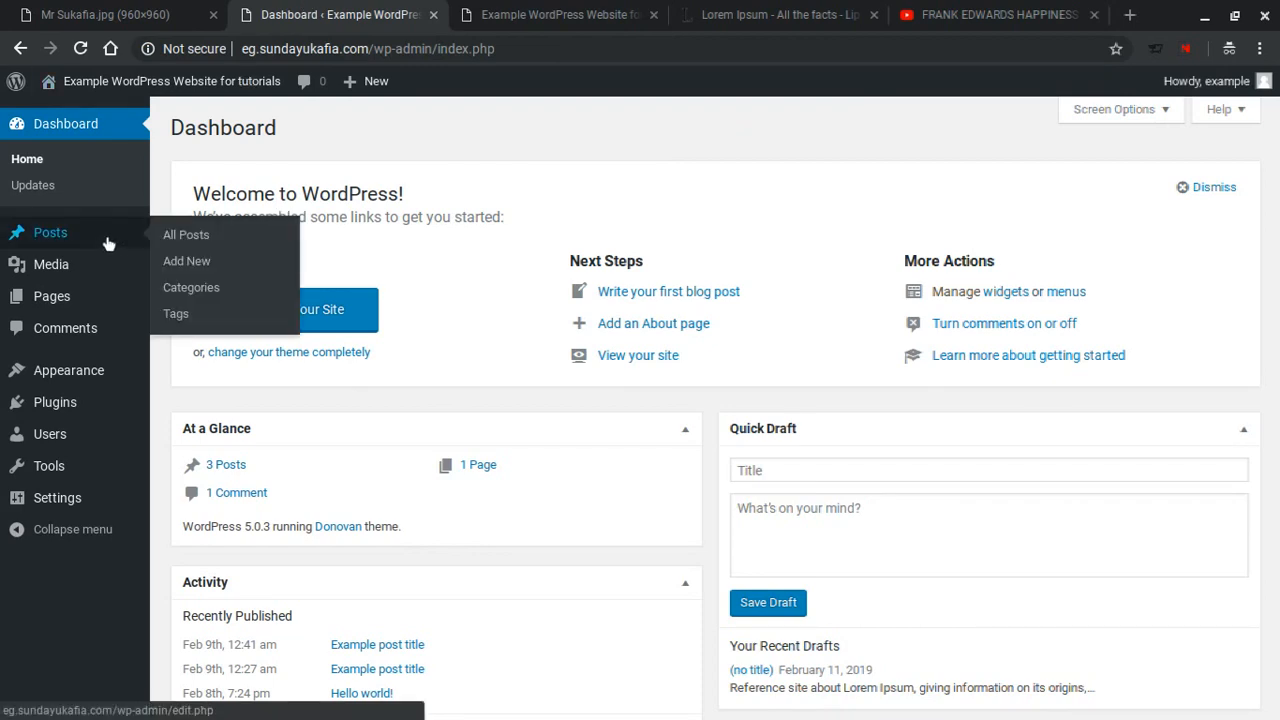
left_click(175, 263)
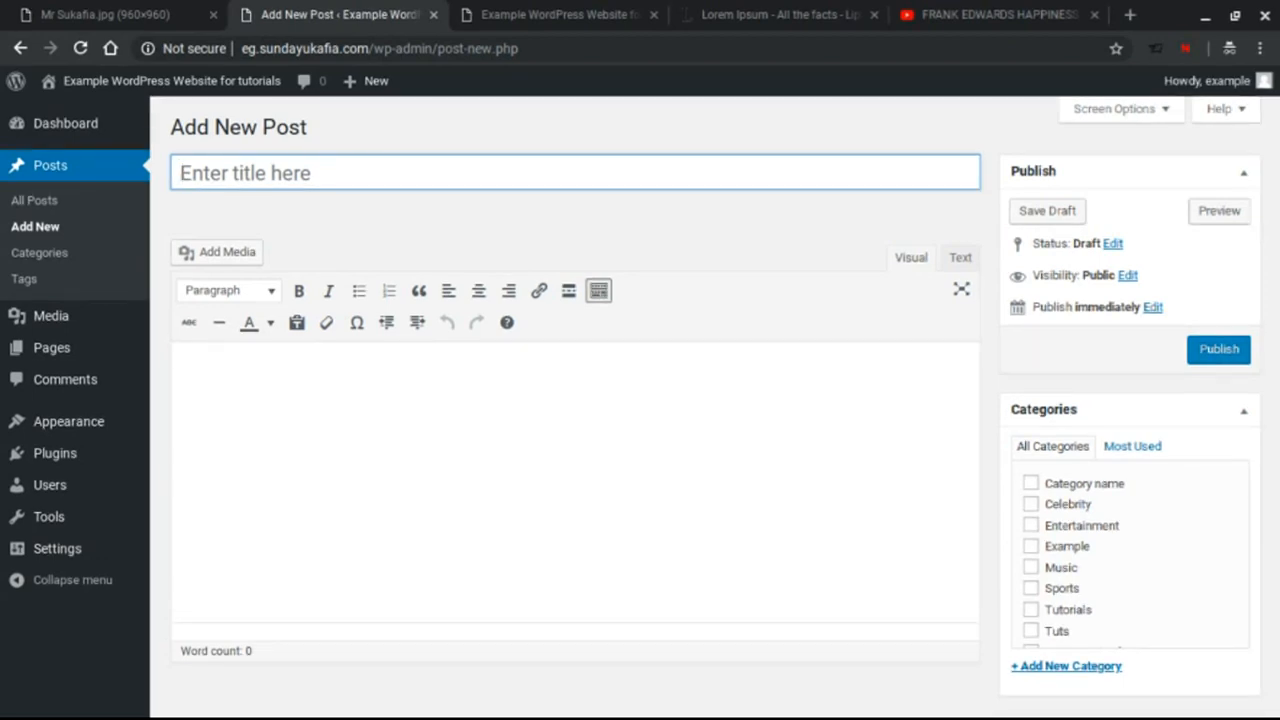
type("Franks ")
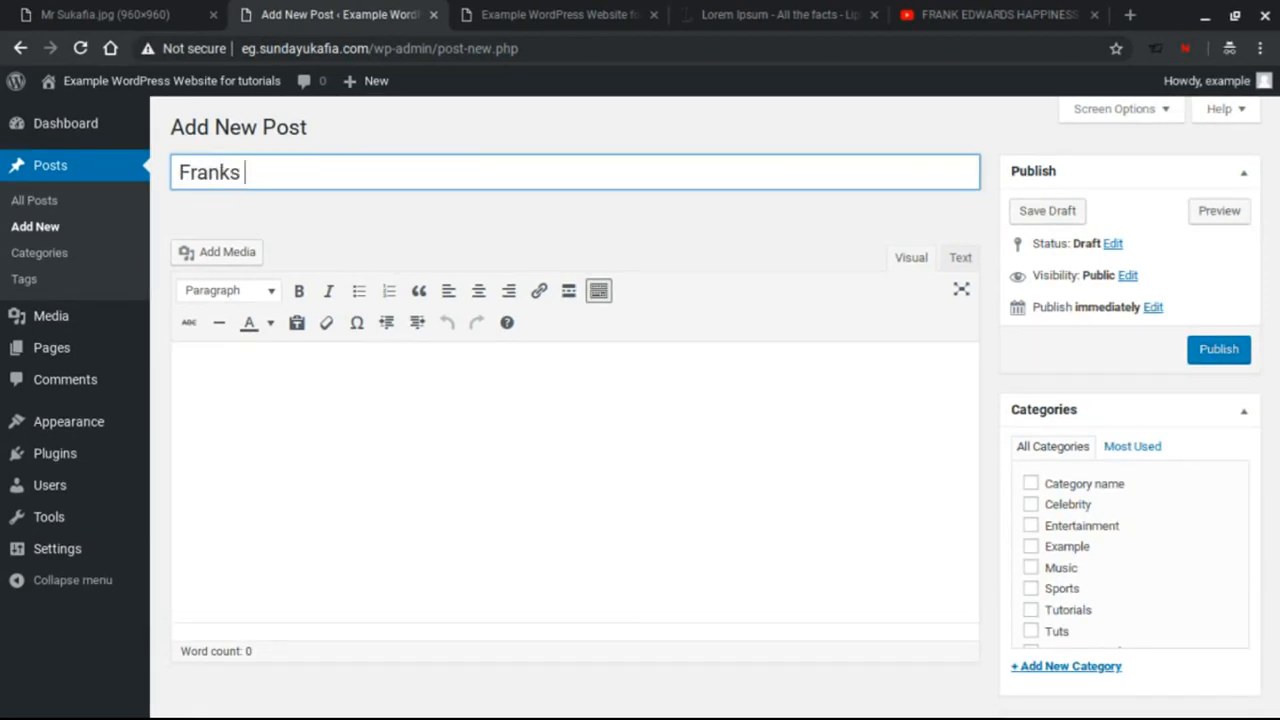
type("Edwards ")
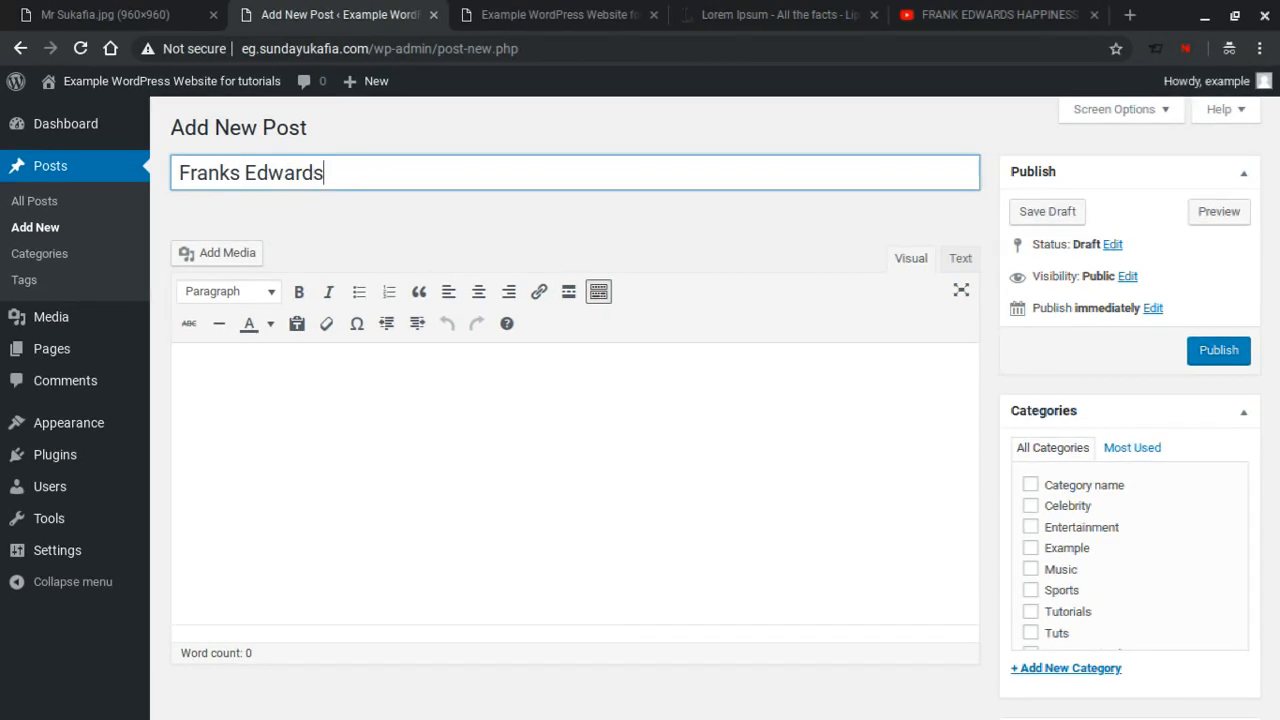
type("- Happiness")
Step: Fill the post body with the first generated paragraph copied from the Lorem Ipsum page
left_click(340, 411)
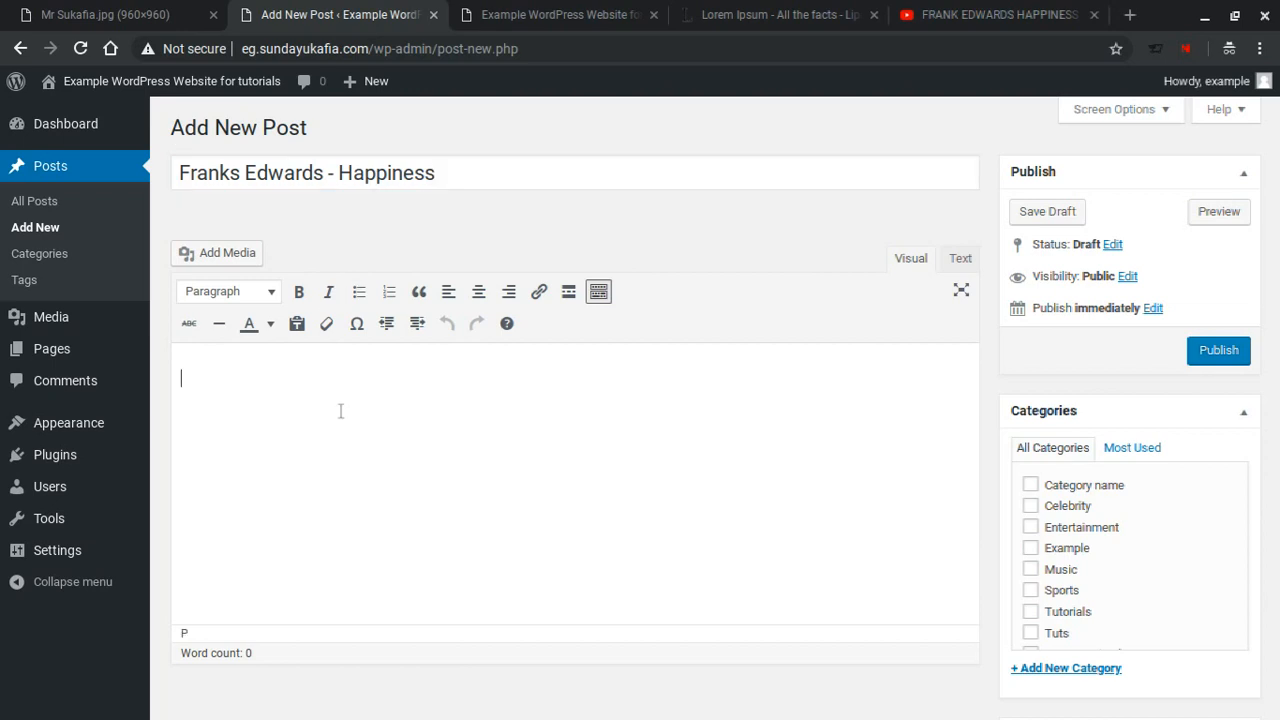
left_click(812, 6)
triple_click(541, 455)
key("ctrl+c")
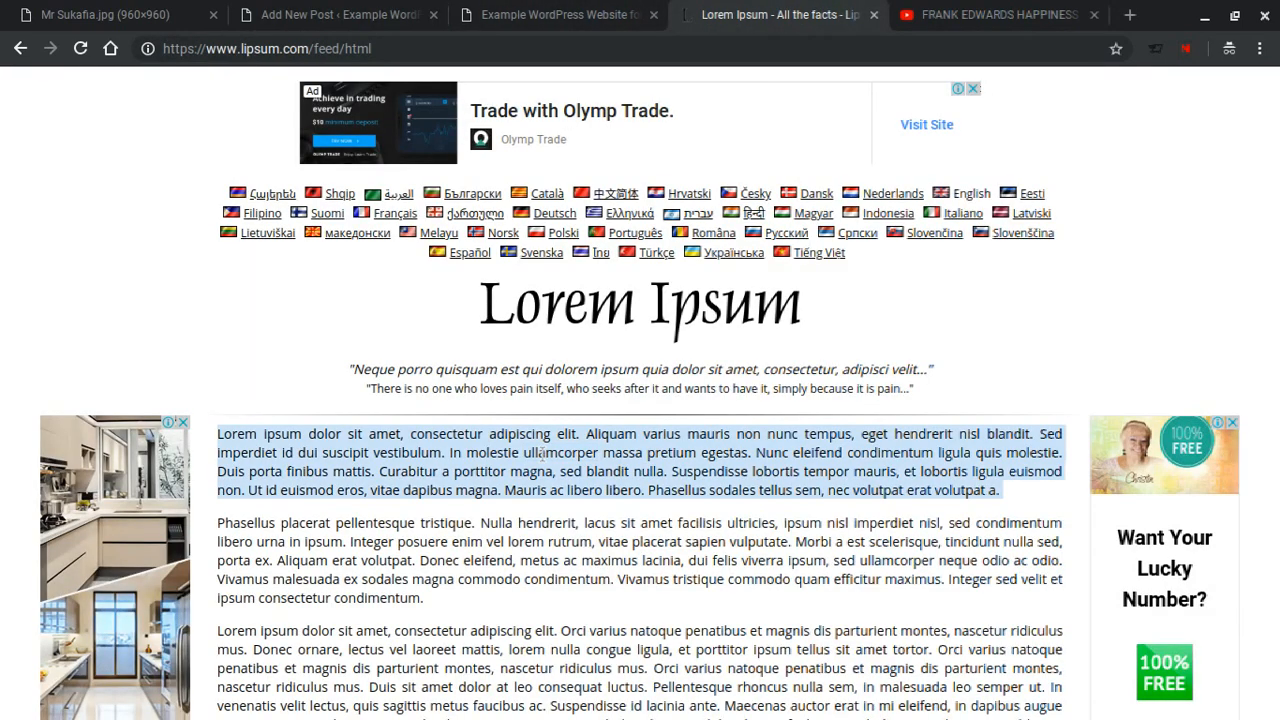
left_click(396, 10)
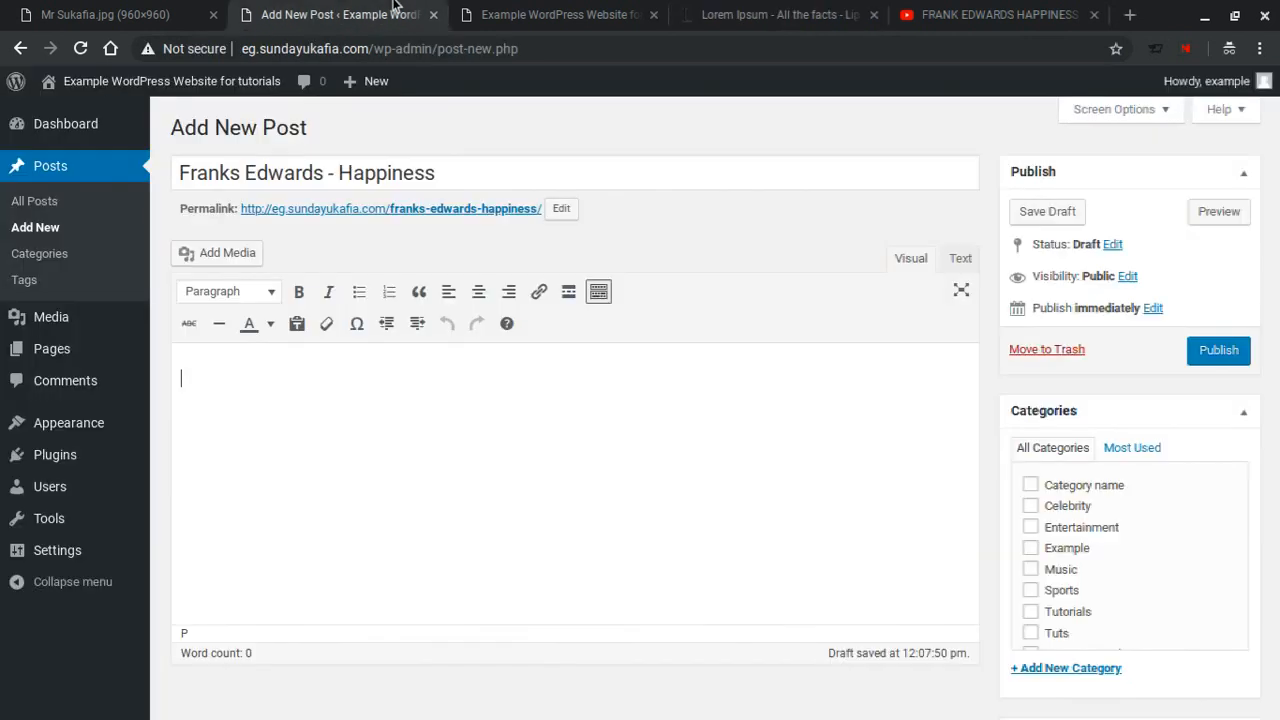
key("ctrl+v")
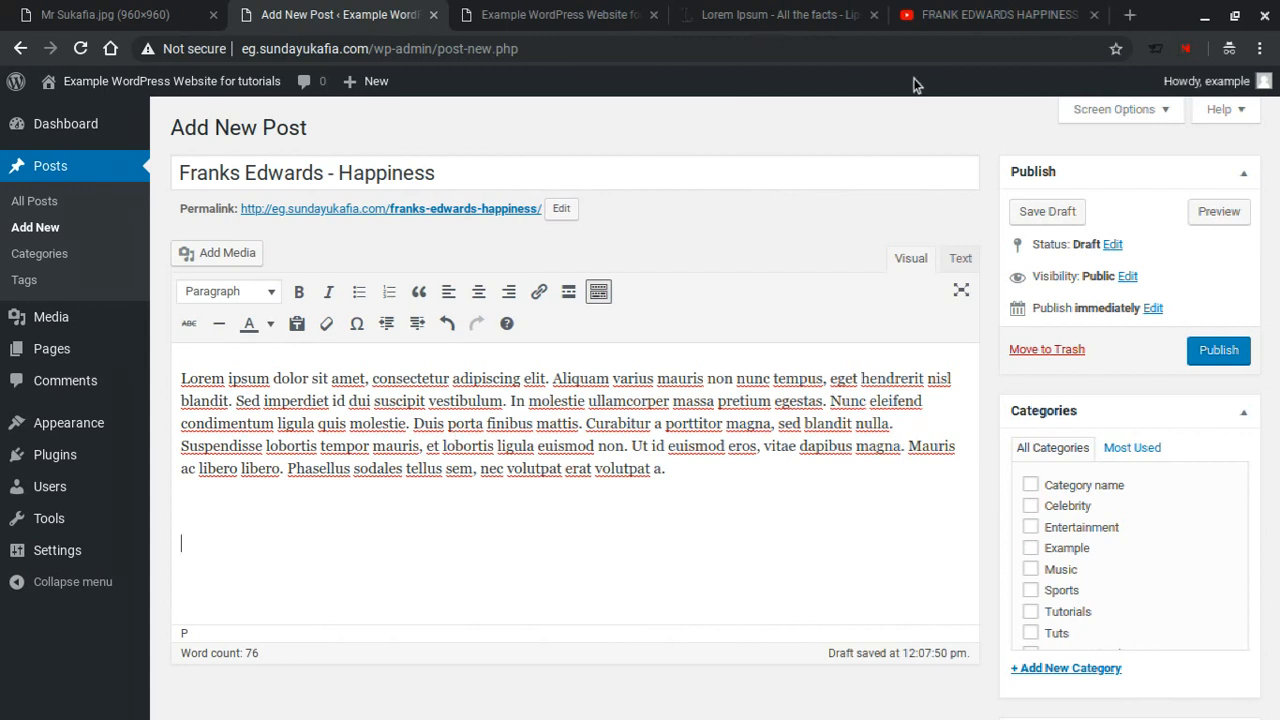
Step: Copy the YouTube embed code of "FRANK EDWARDS HAPPINESS OFFICIAL VIDEO" and paste it below the paragraph in the post's HTML
left_click(942, 10)
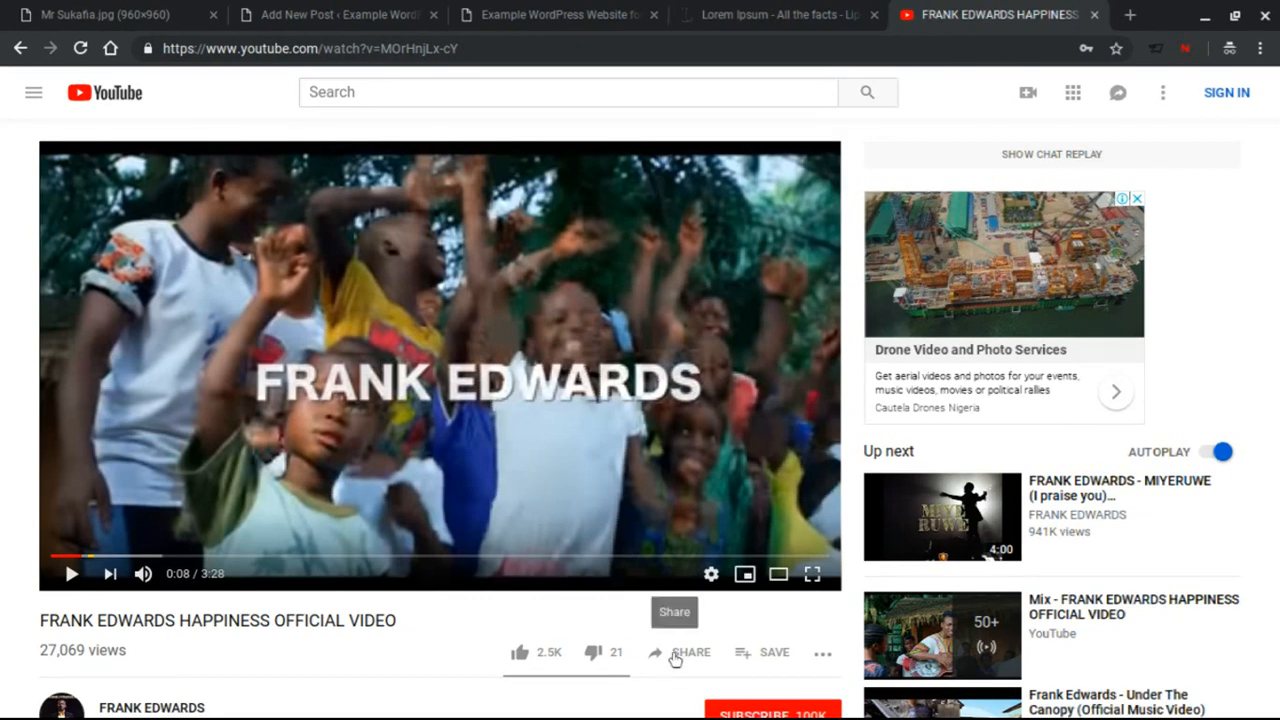
left_click(680, 655)
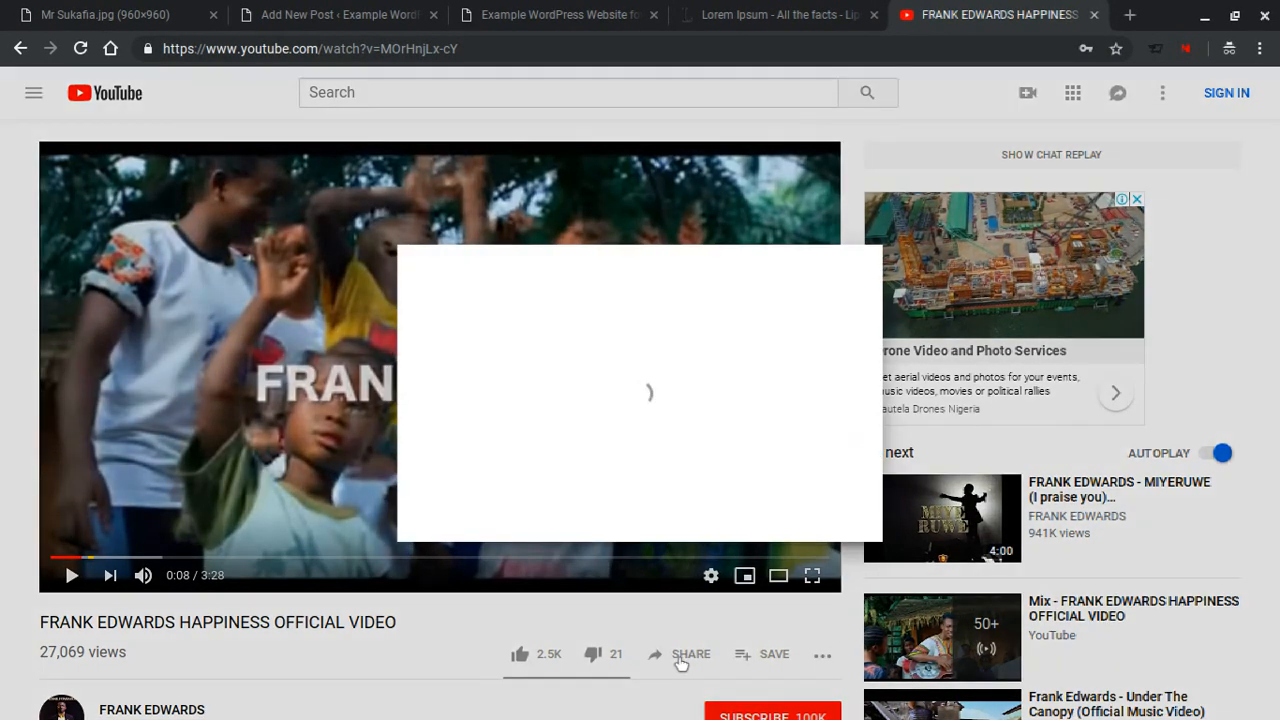
left_click(466, 340)
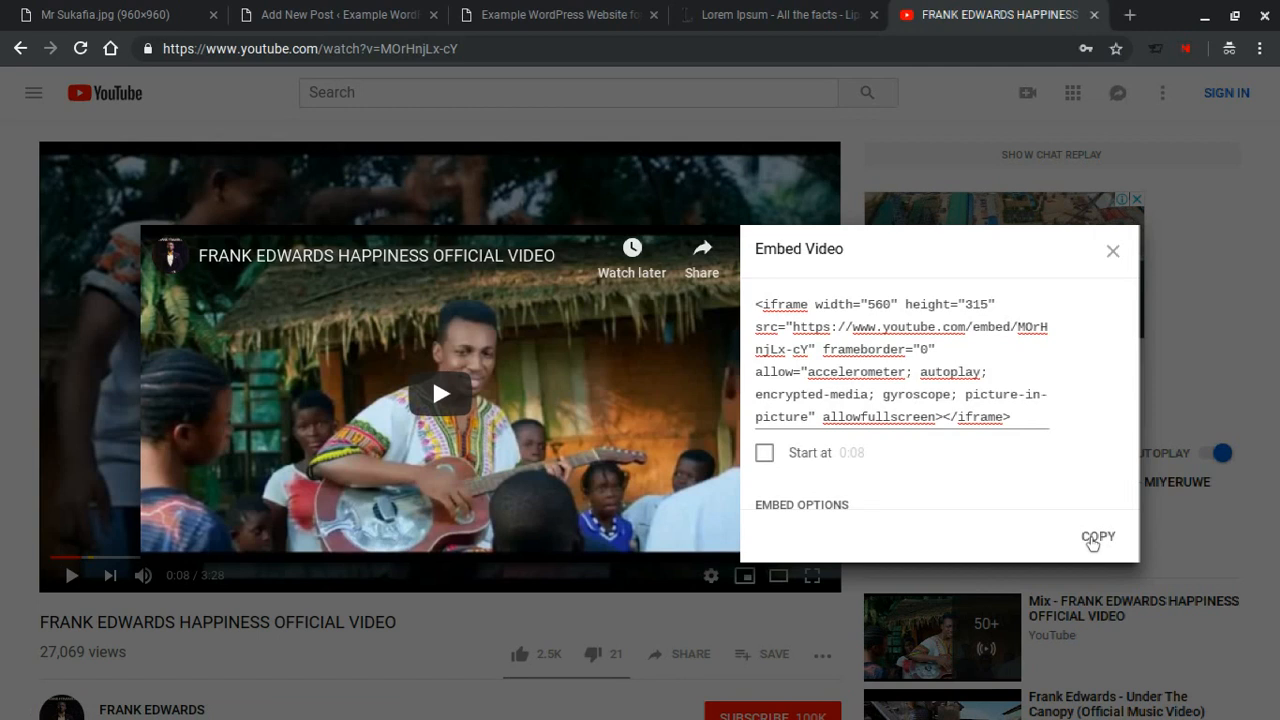
left_click(1093, 540)
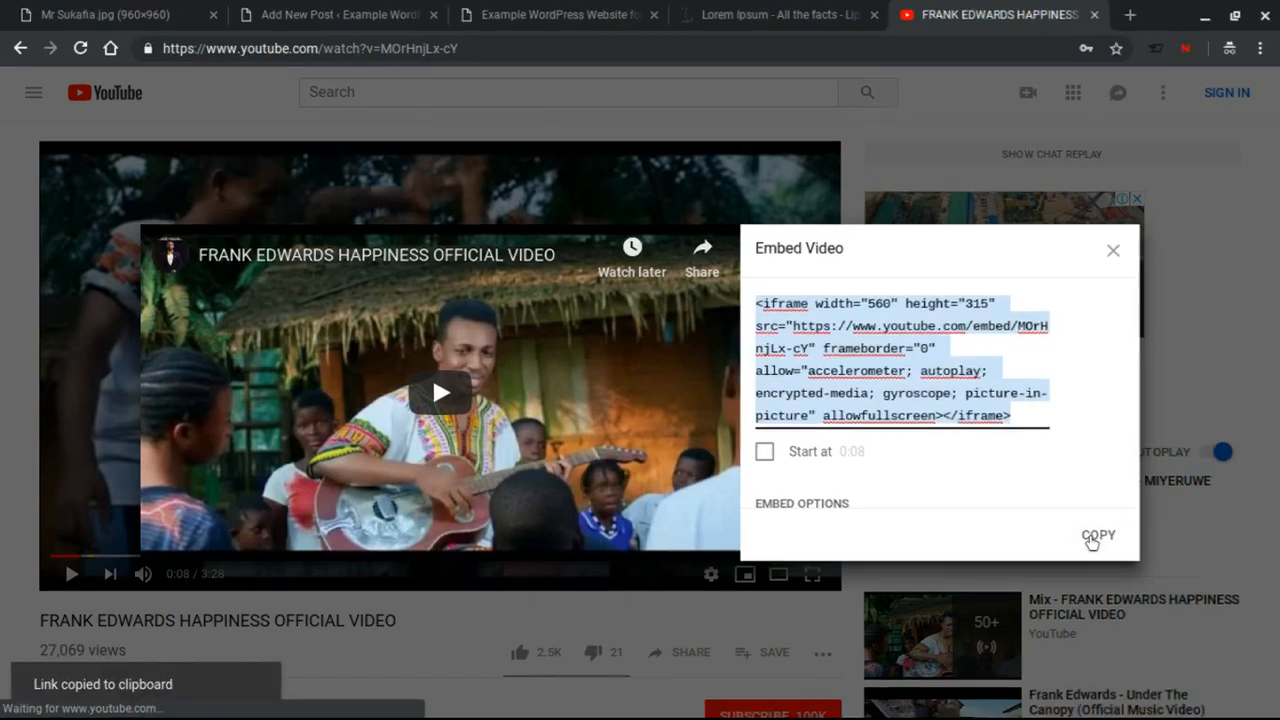
left_click(340, 14)
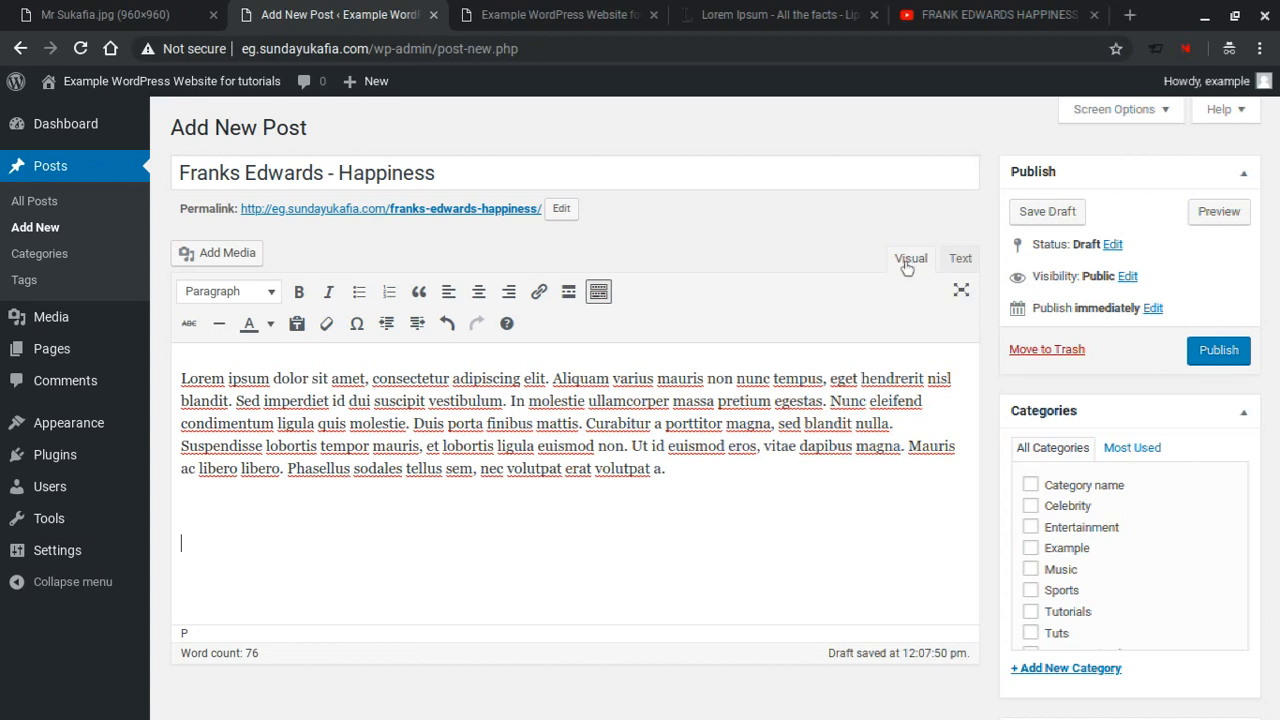
left_click(958, 262)
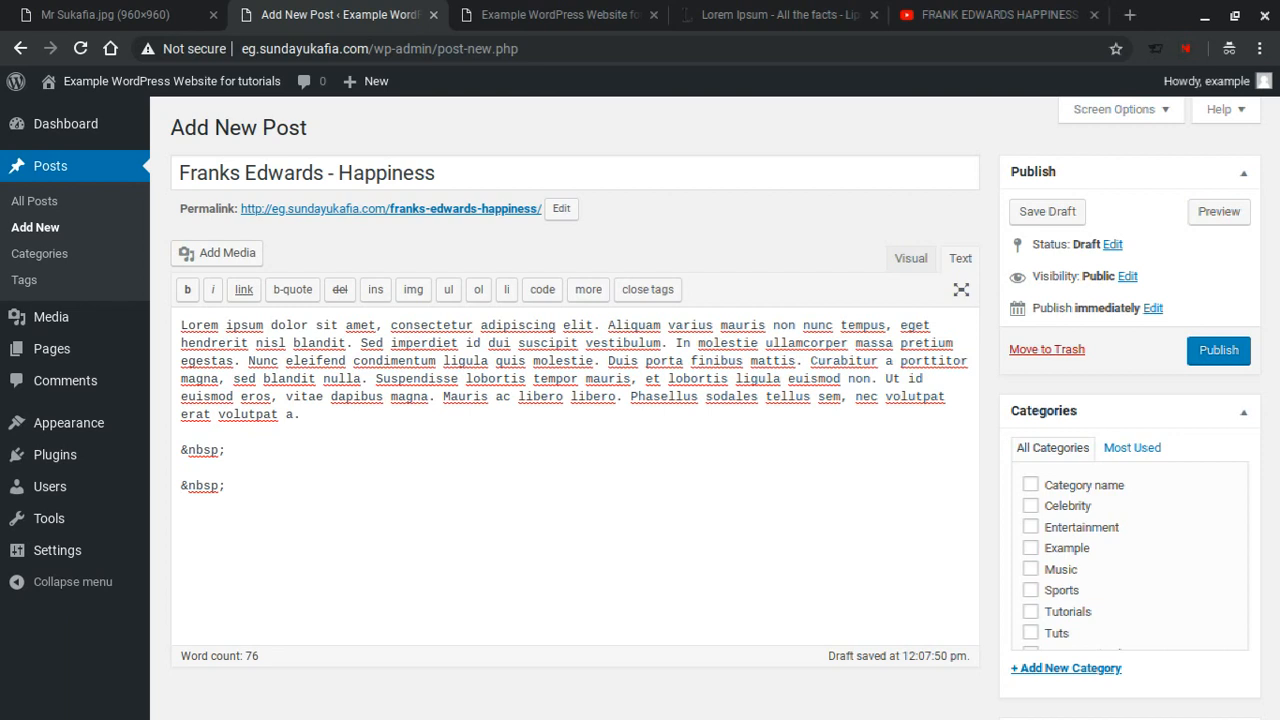
key("ctrl+v")
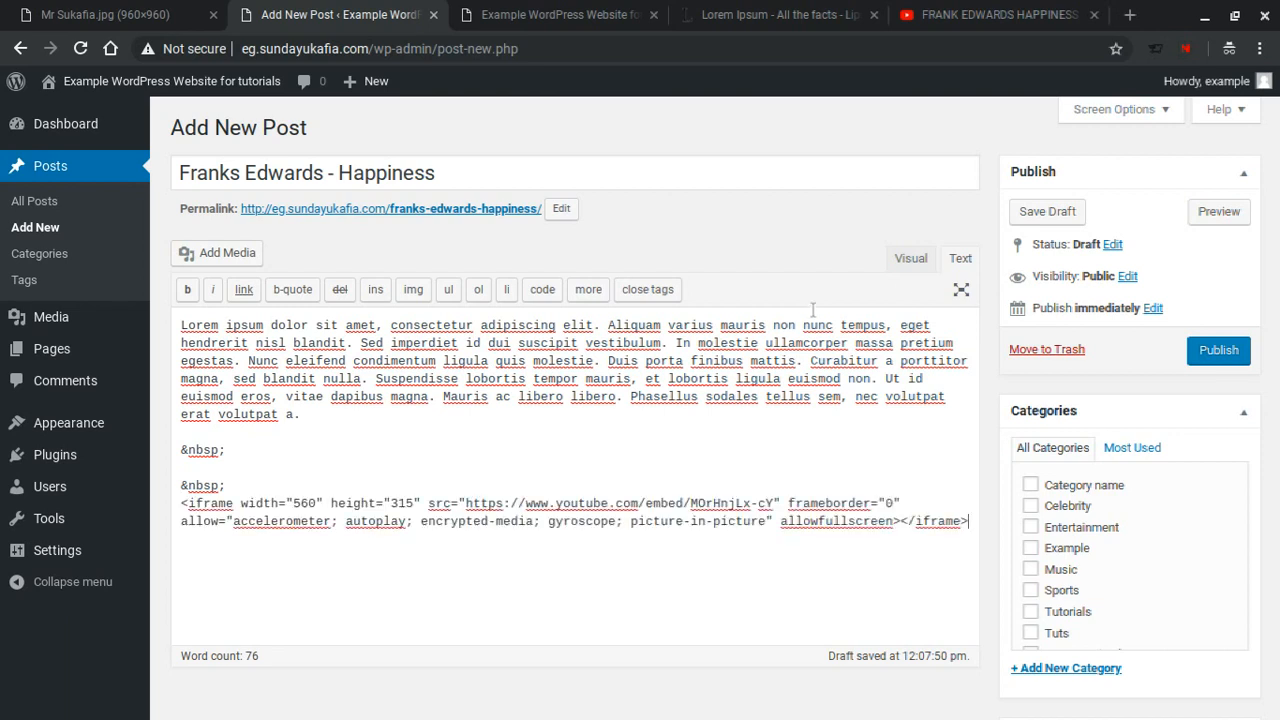
Step: Preview the post and check how the embedded video appears below the text
left_click(1220, 216)
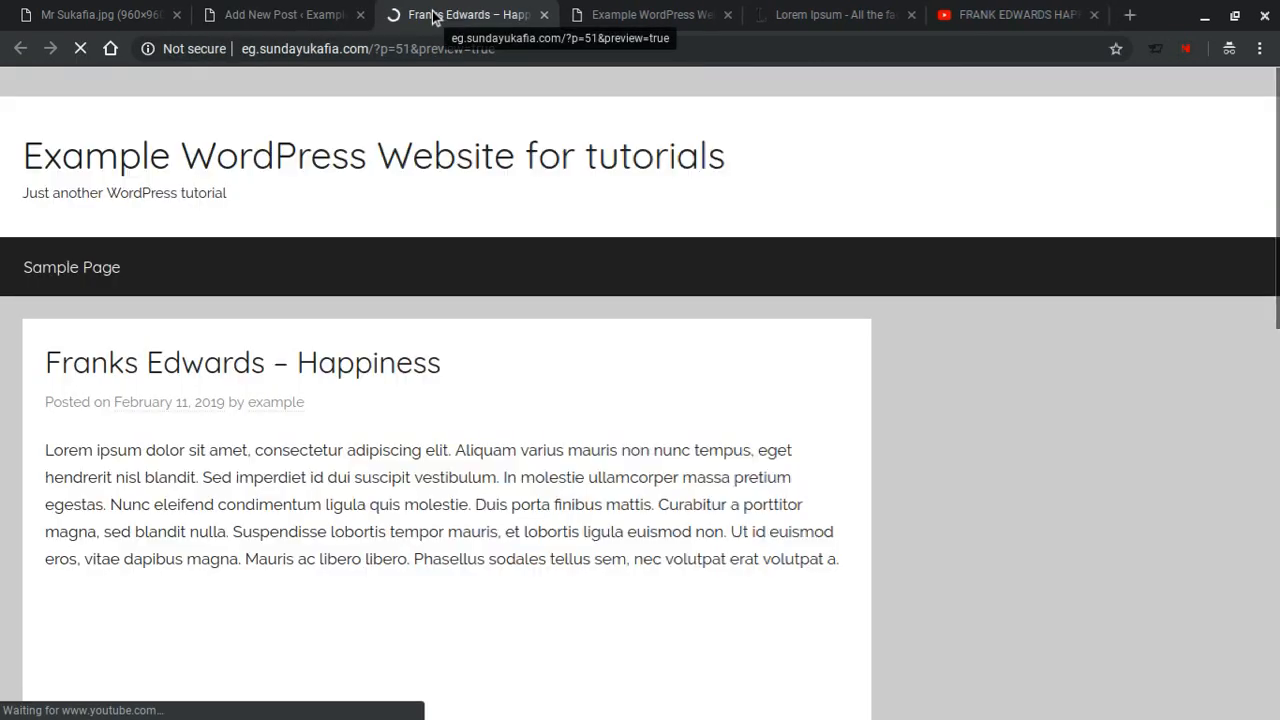
scroll(729, 334, "down", 6)
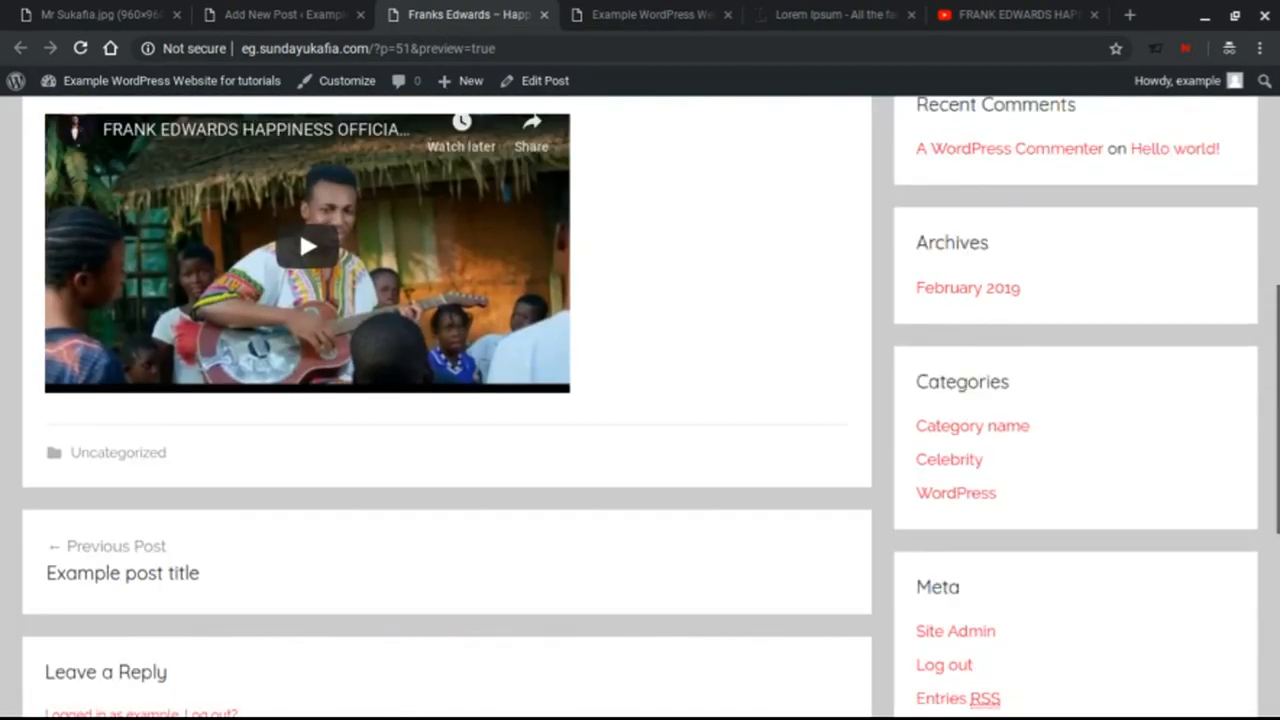
scroll(729, 334, "up", 2)
Step: Return to the post editor and add a blank line and a new line after the video's iframe code
left_click(311, 9)
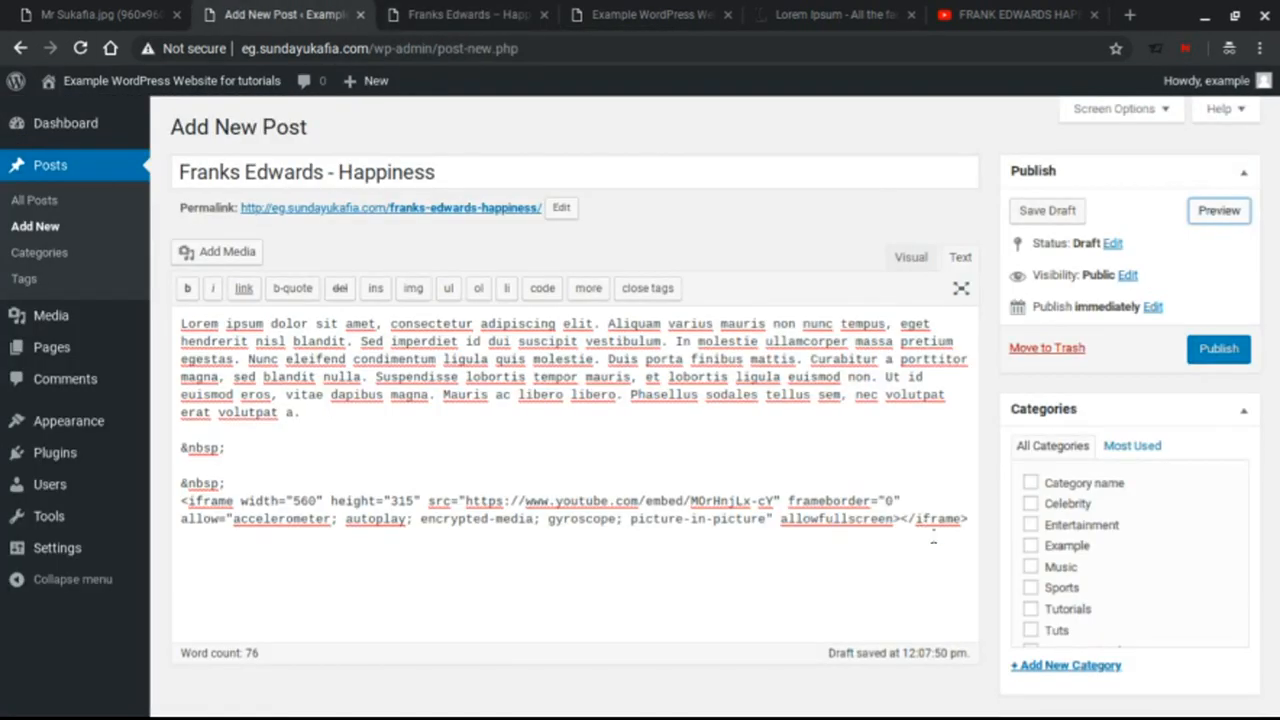
left_click(968, 520)
key("Return")
key("Return")
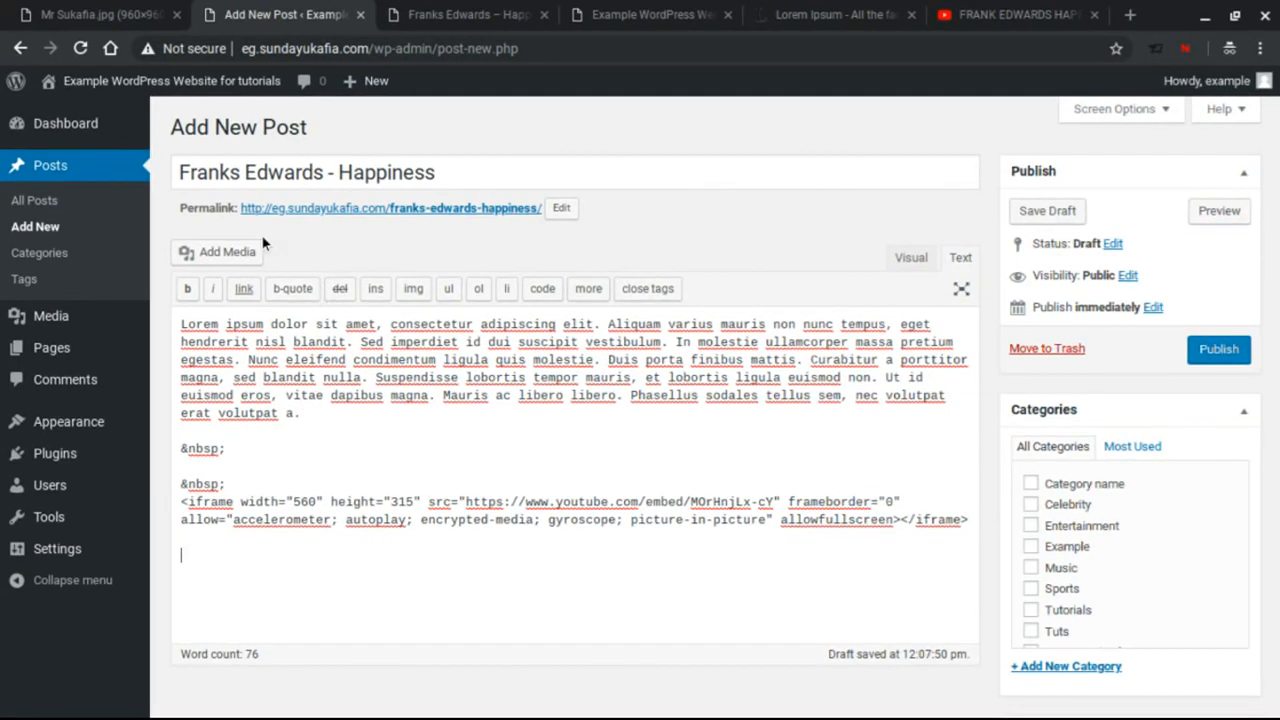
Step: Upload Frank-Edwards-Happiness.mp3 from the Frank Edwards folder in Downloads as new media for the post
left_click(226, 257)
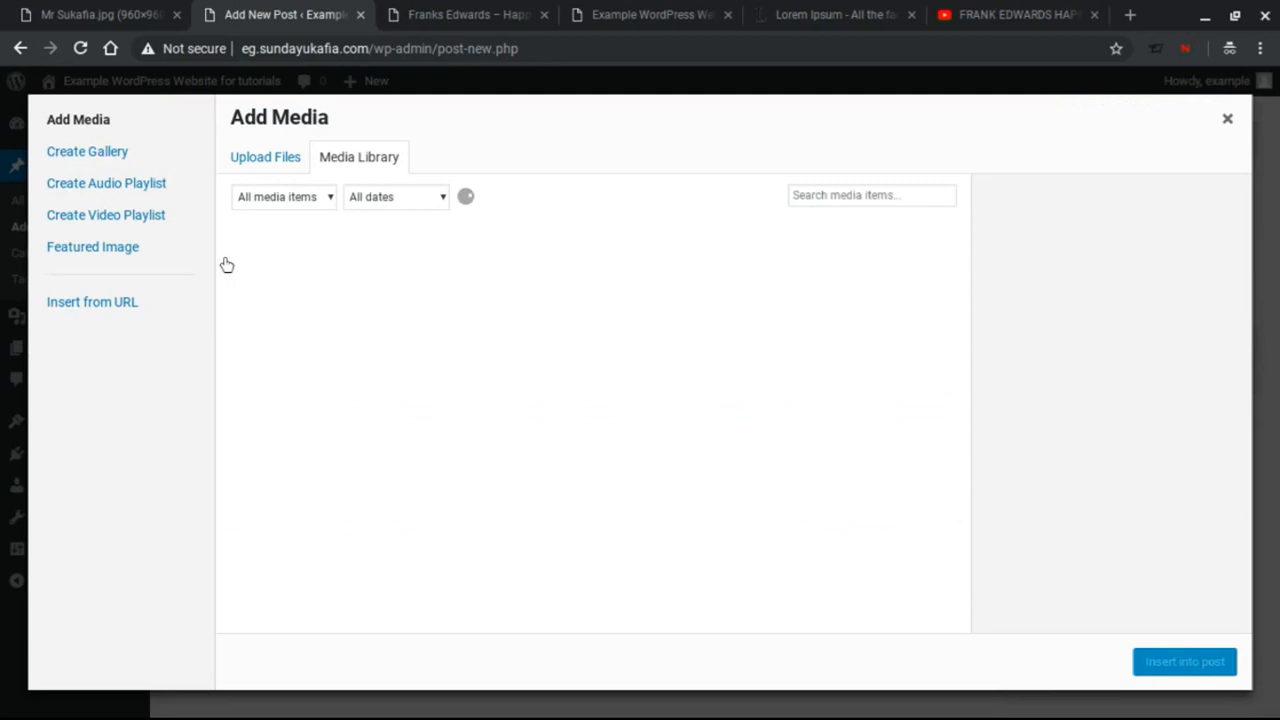
left_click(293, 159)
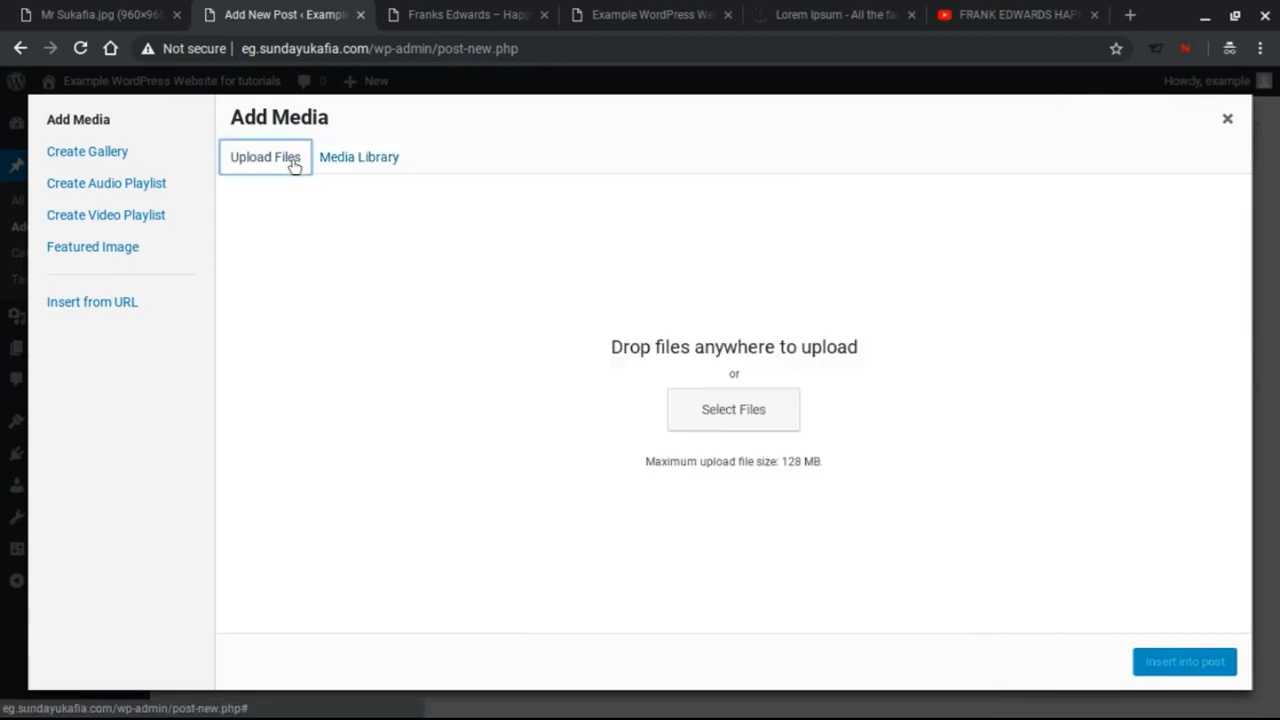
left_click(705, 412)
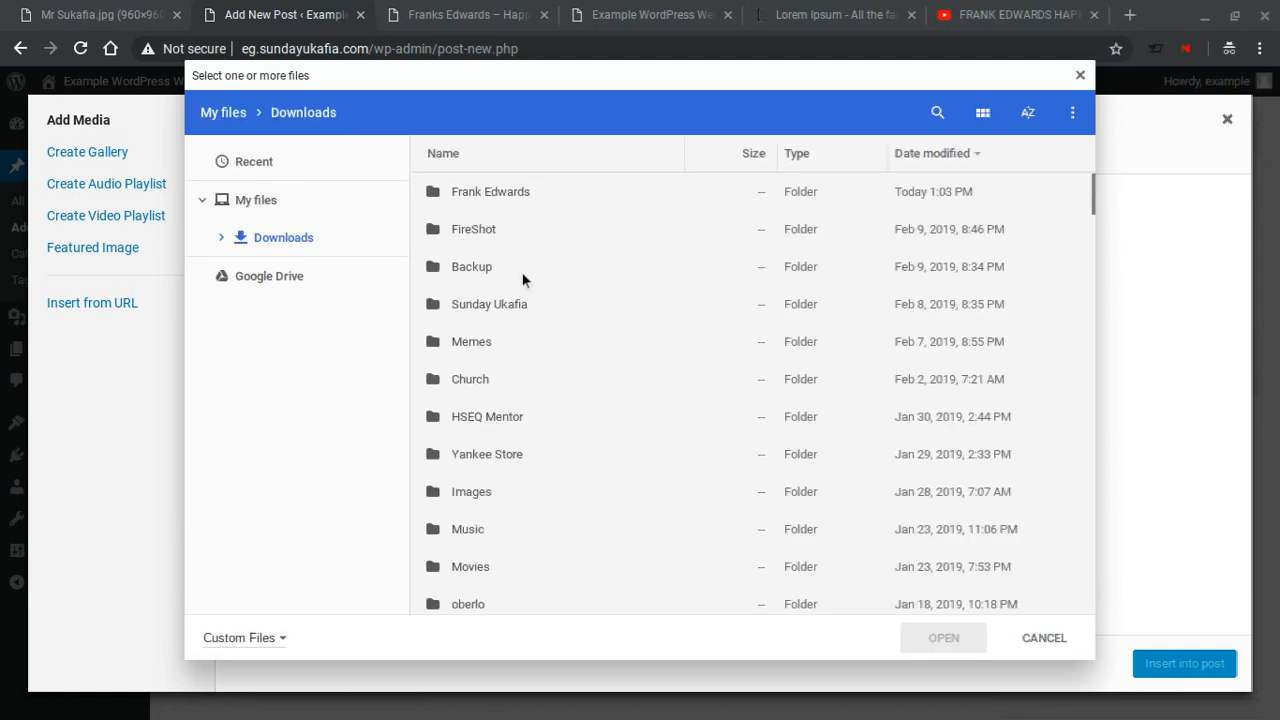
double_click(484, 193)
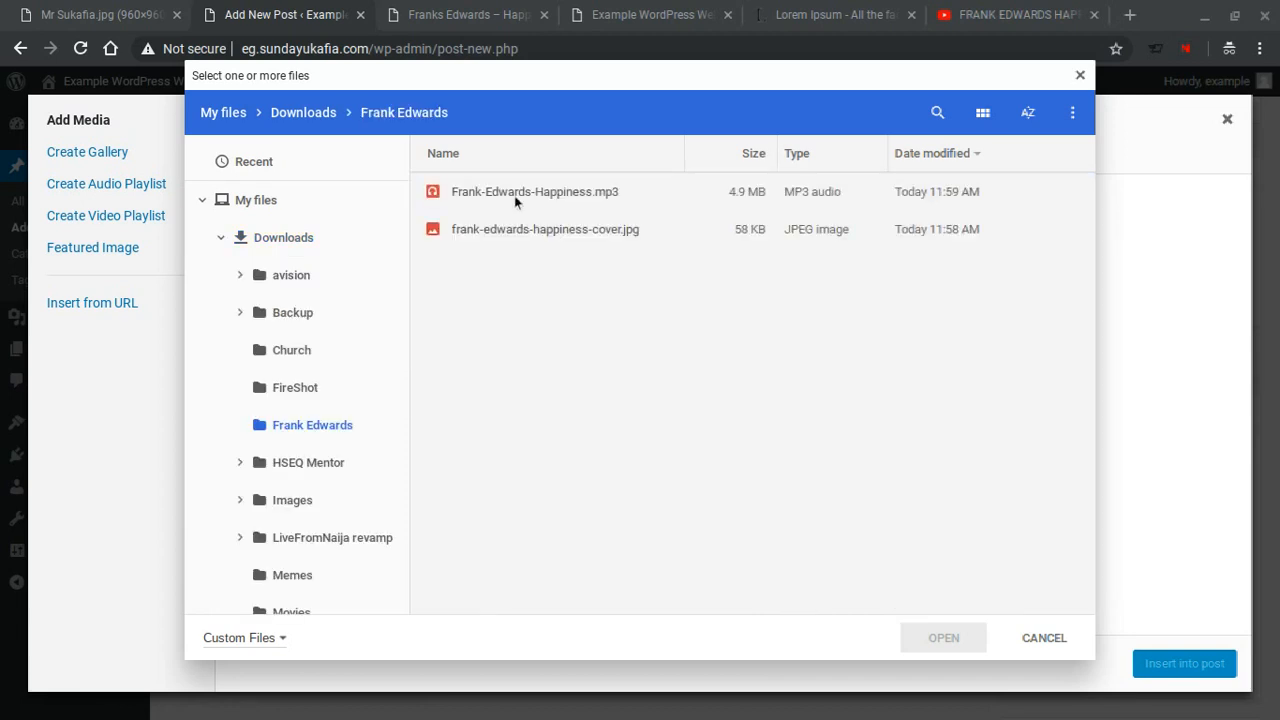
left_click(518, 194)
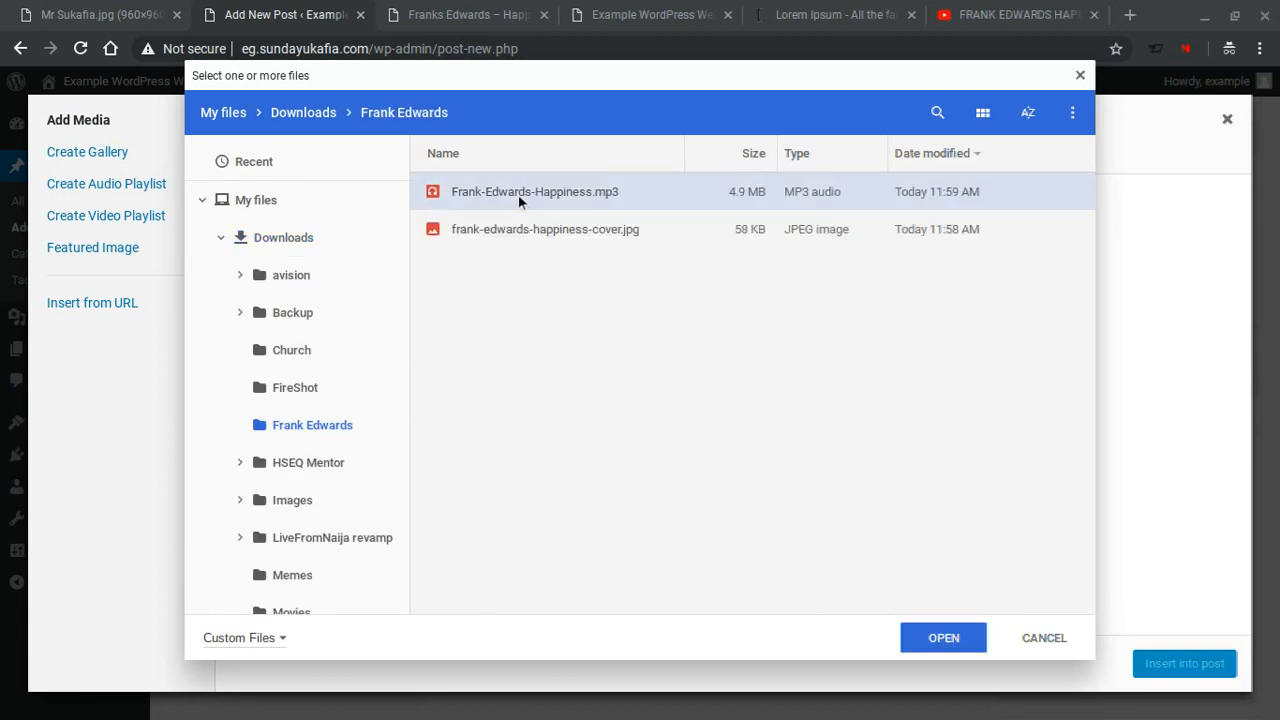
left_click(920, 639)
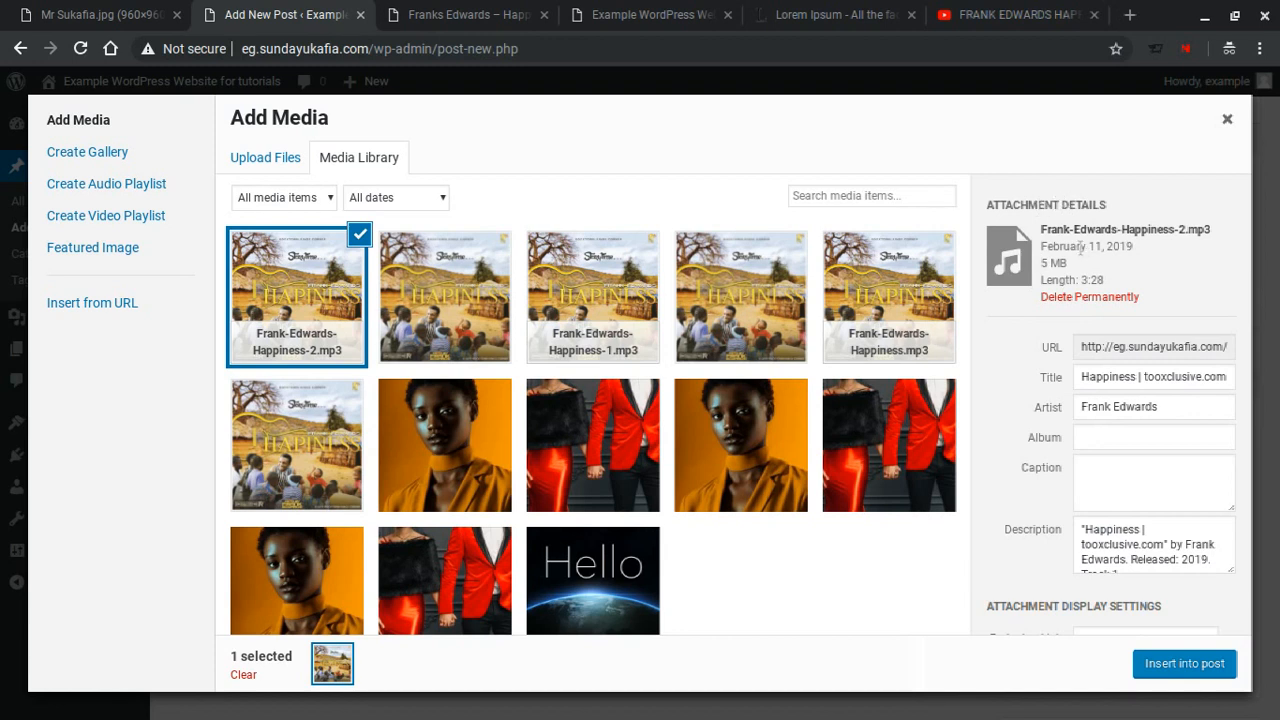
Step: Insert the uploaded MP3 into the post with its display setting kept at Embed Media Player
scroll(1088, 420, "down", 2)
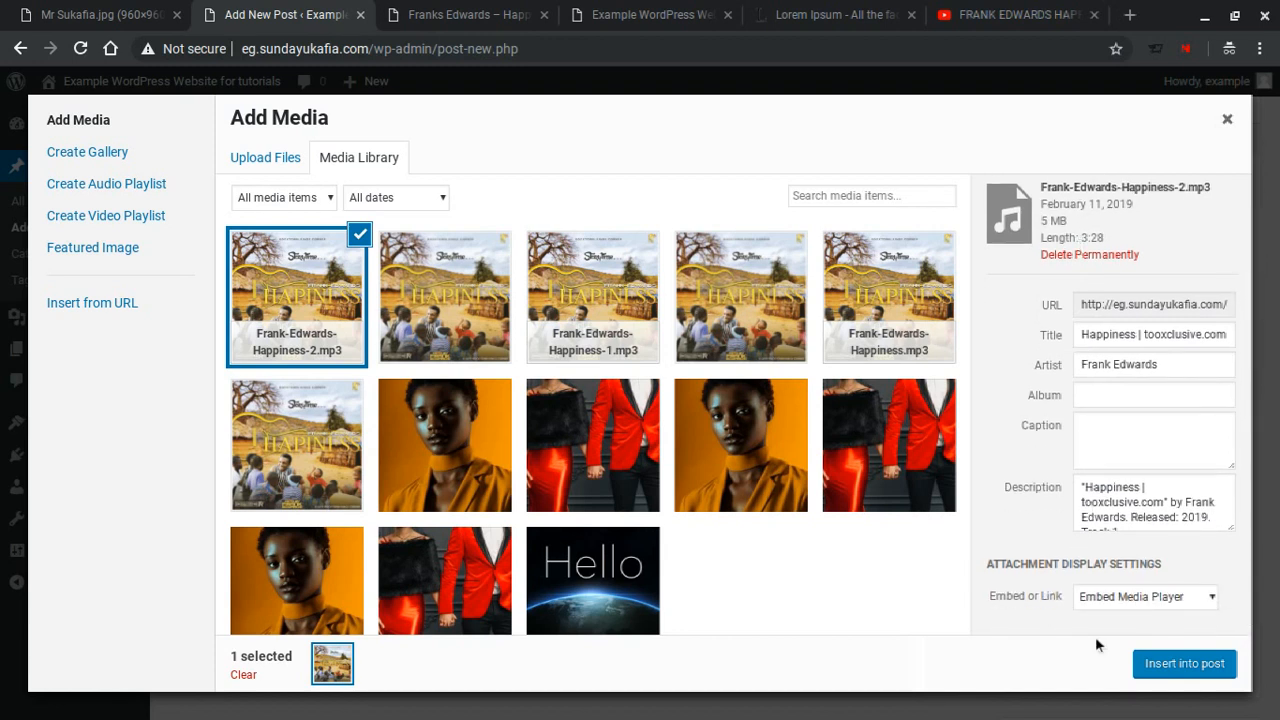
left_click(1133, 595)
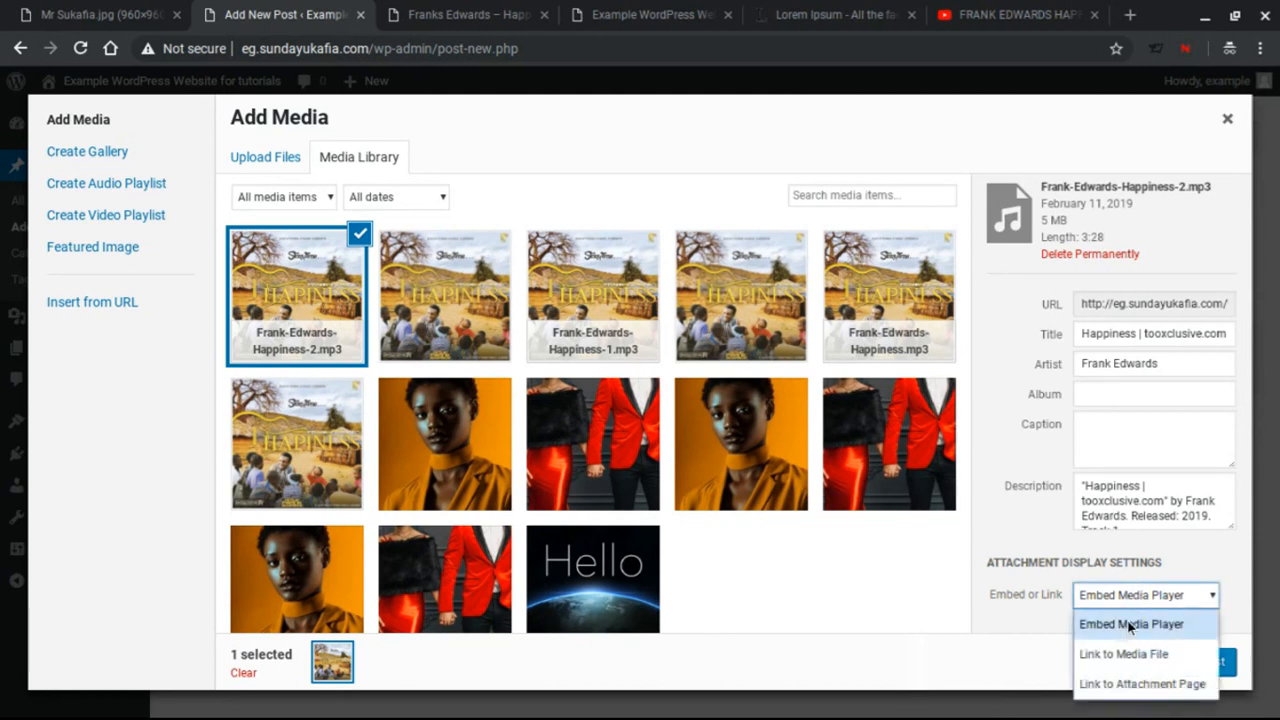
left_click(1124, 598)
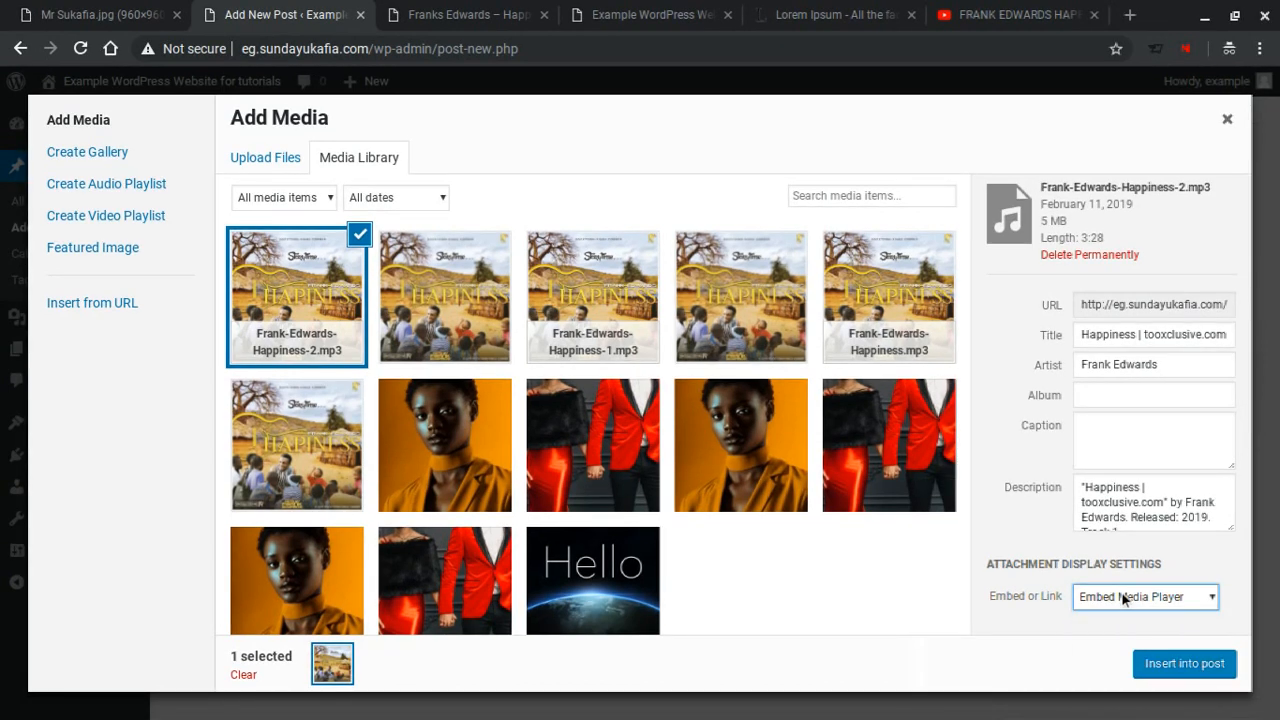
left_click(1165, 668)
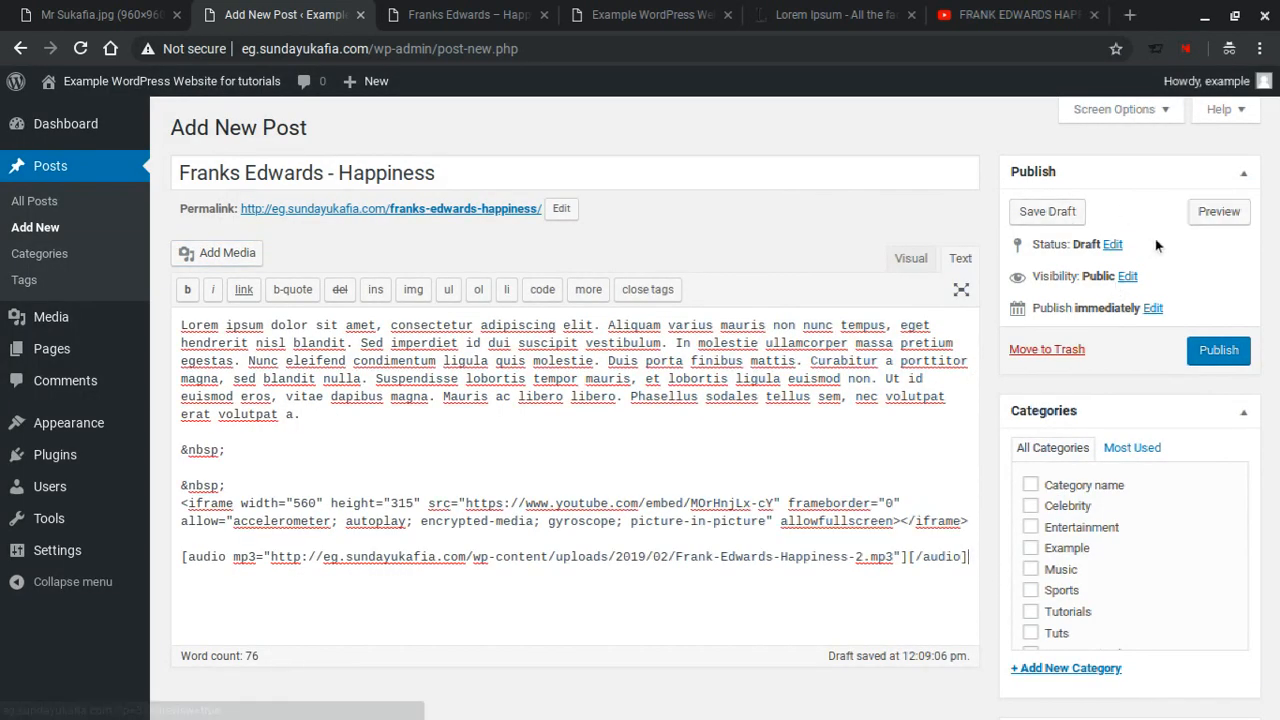
Step: Preview the updated post and test the audio player below the video by starting and pausing it
left_click(1205, 229)
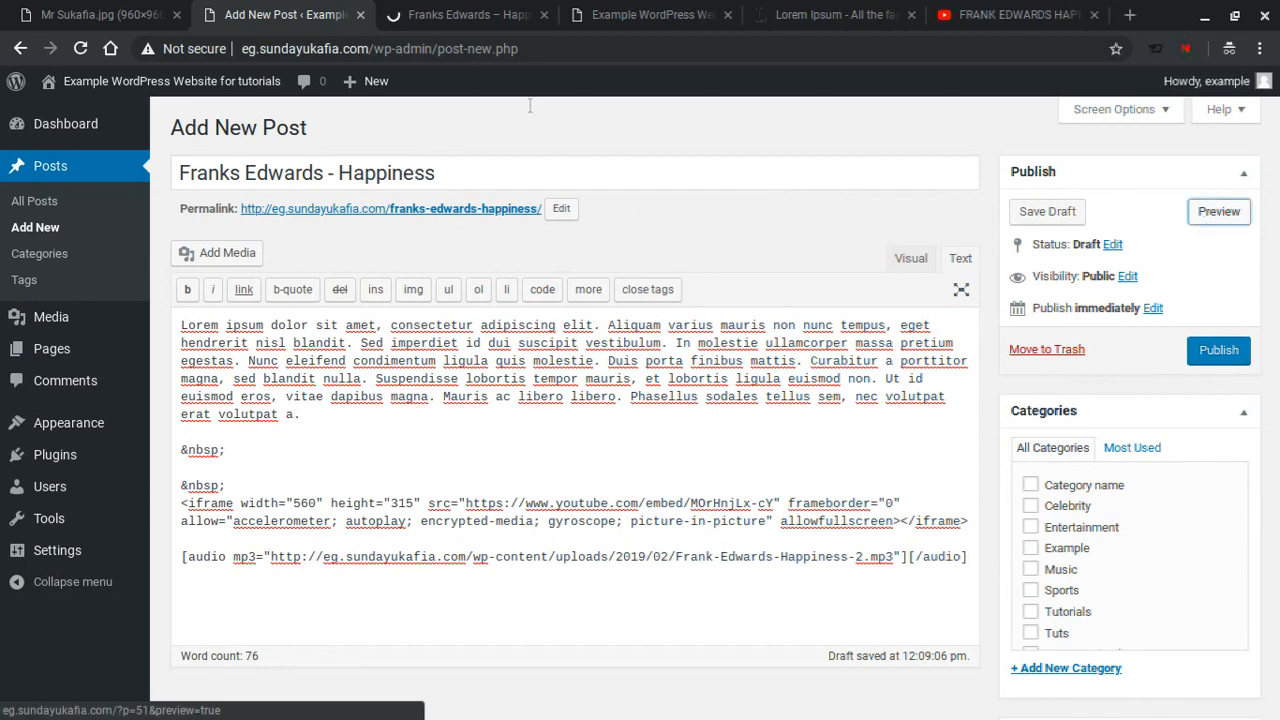
left_click(457, 8)
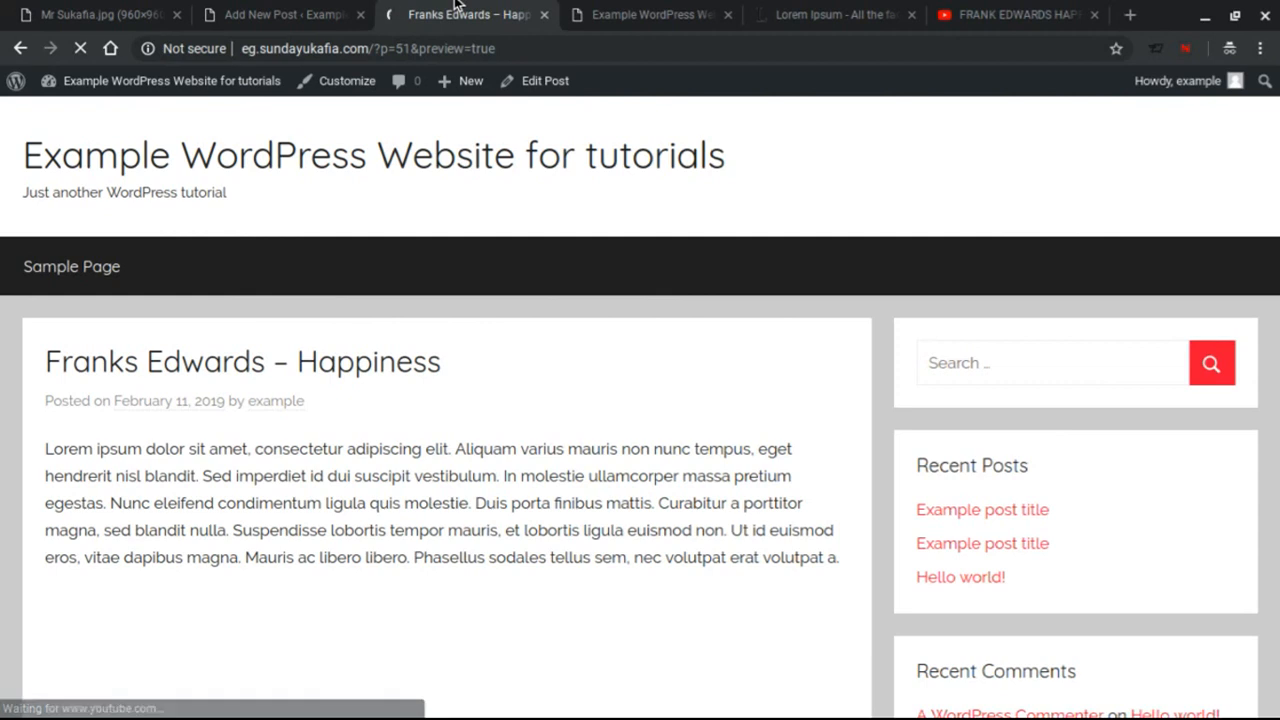
scroll(620, 333, "down", 6)
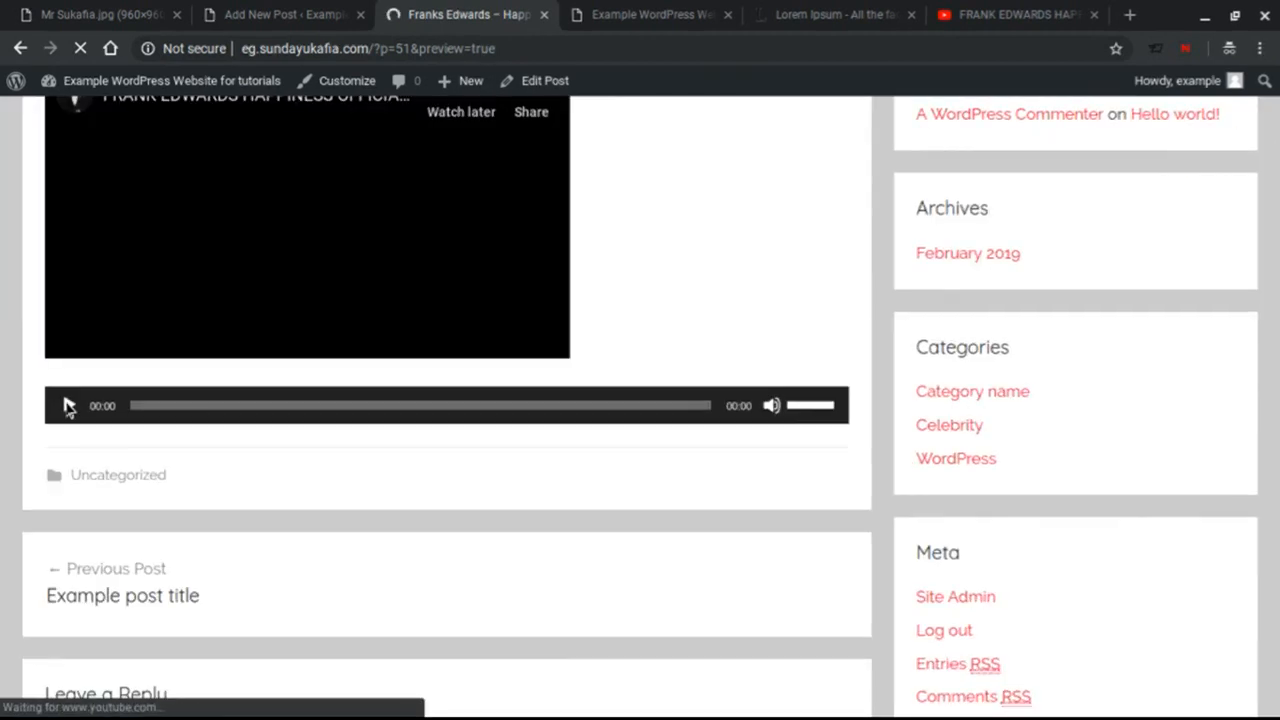
left_click(68, 406)
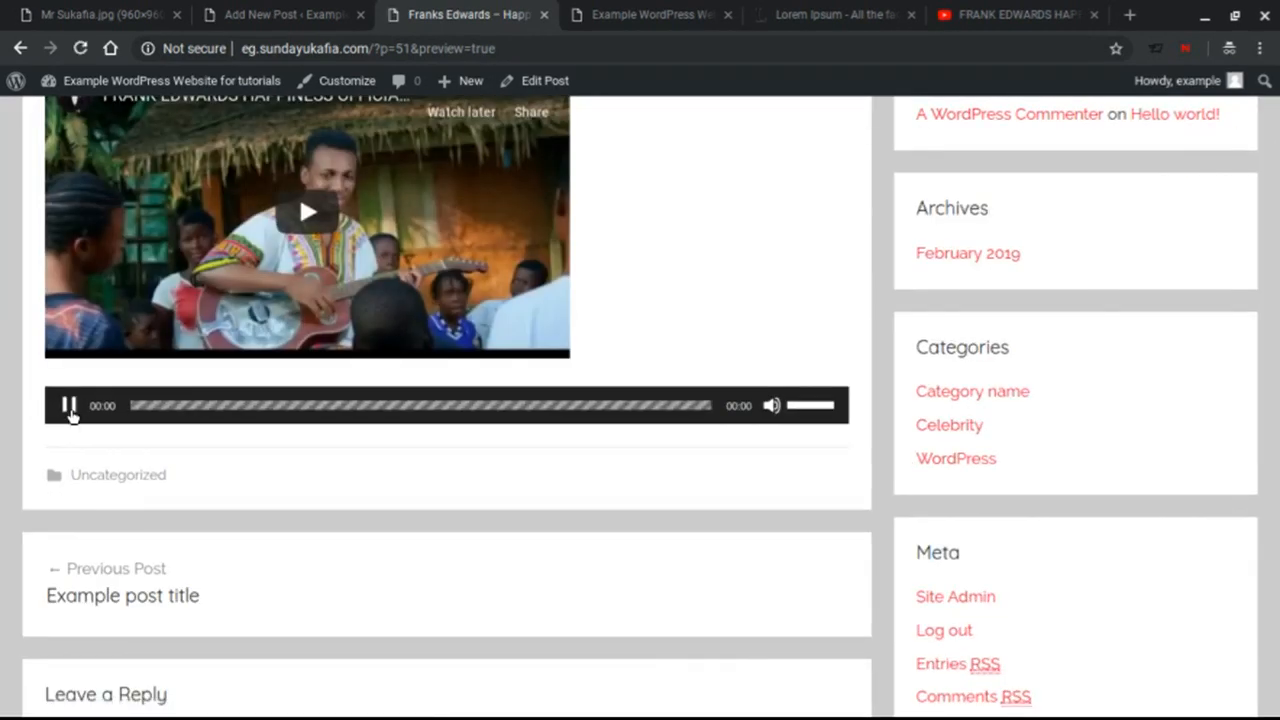
left_click(68, 406)
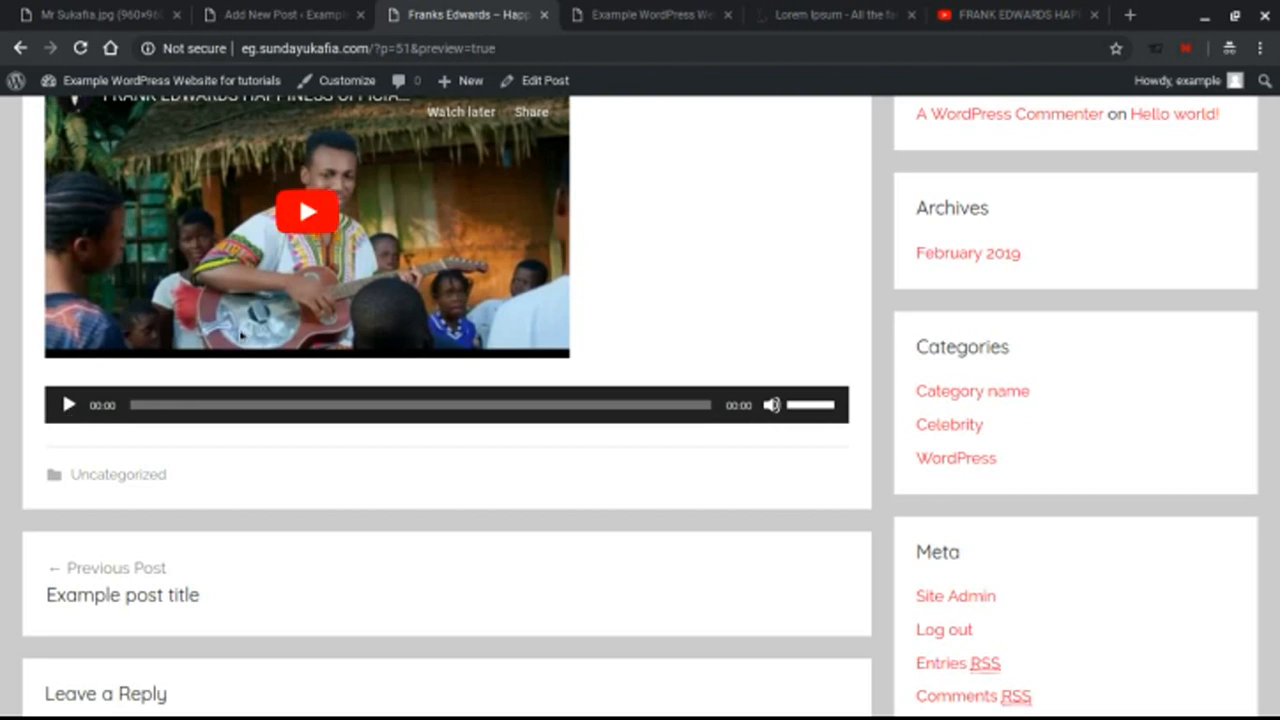
Step: Return to the post editor and insert Frank-Edwards-Happiness-2.mp3 on a new line below the audio shortcode, set to Link to Media File
left_click(268, 12)
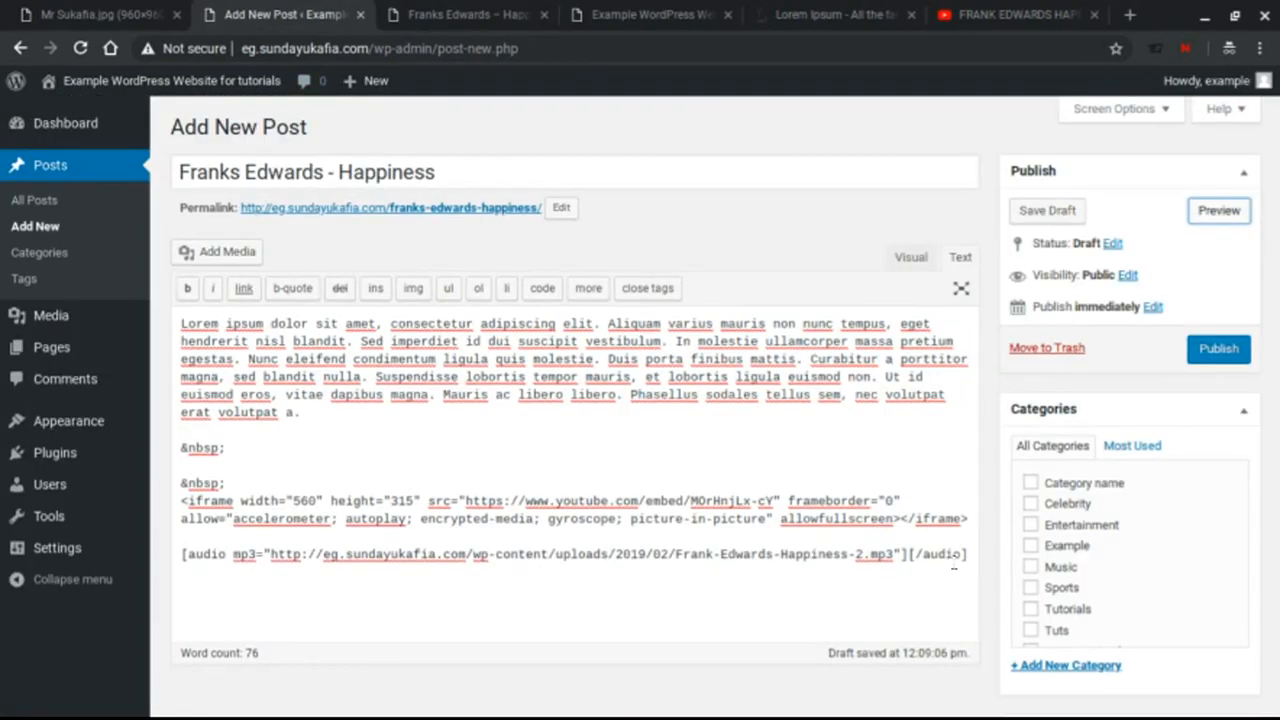
left_click(972, 556)
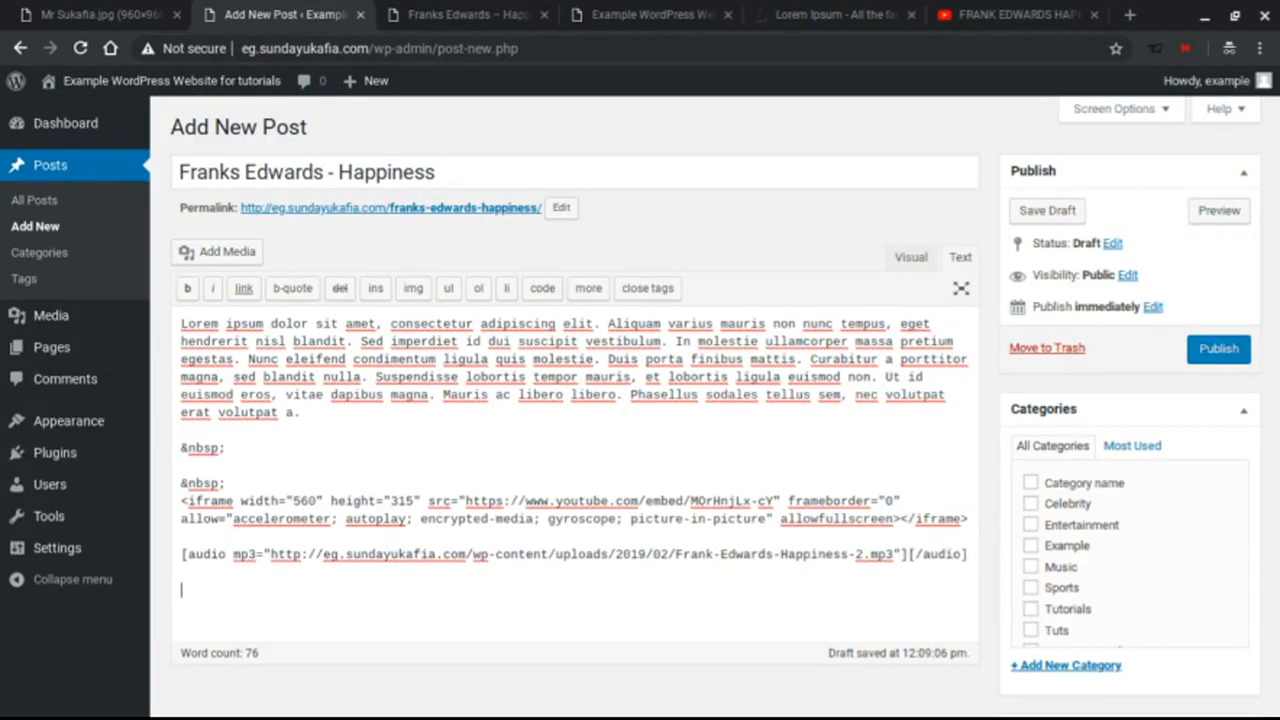
left_click(215, 255)
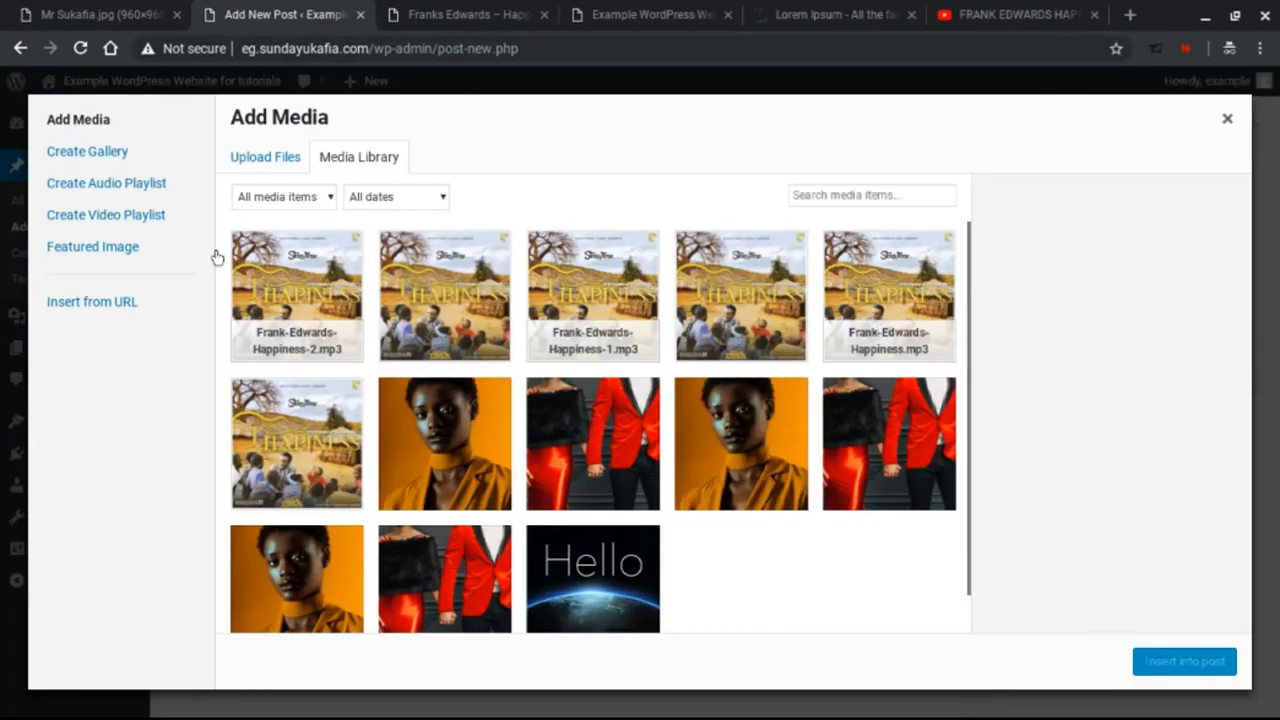
left_click(302, 293)
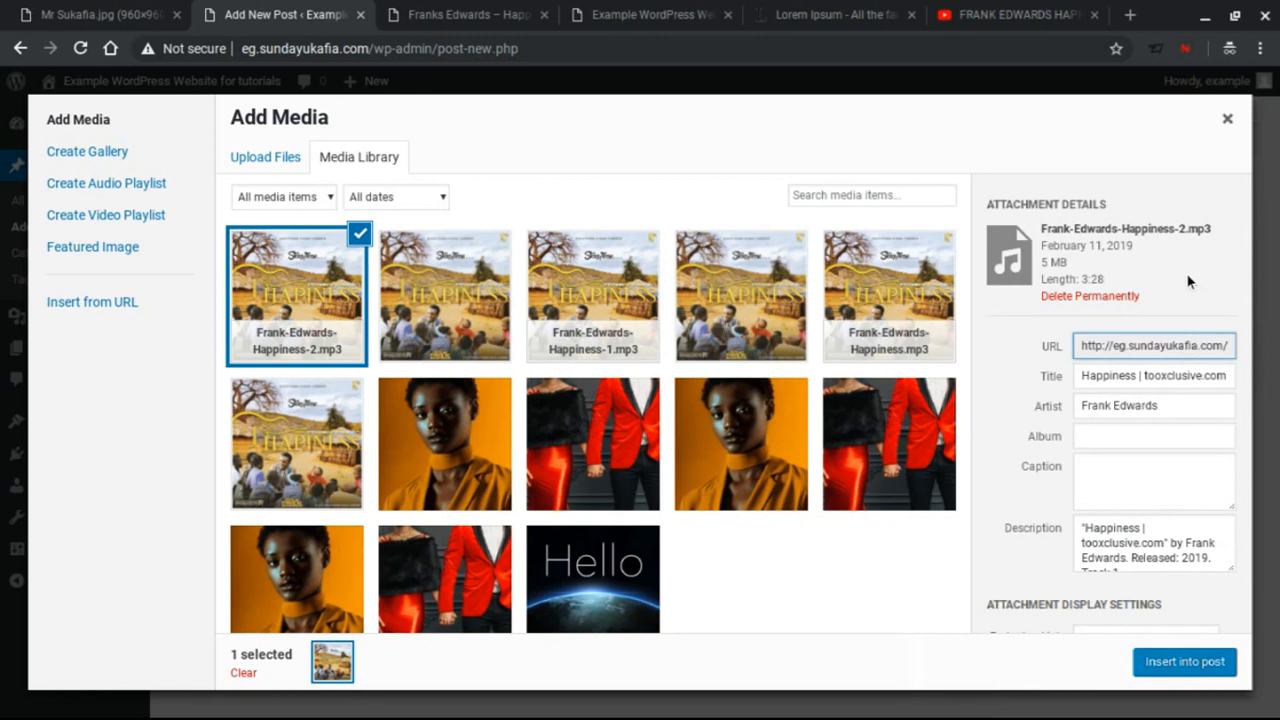
scroll(1161, 250, "down", 2)
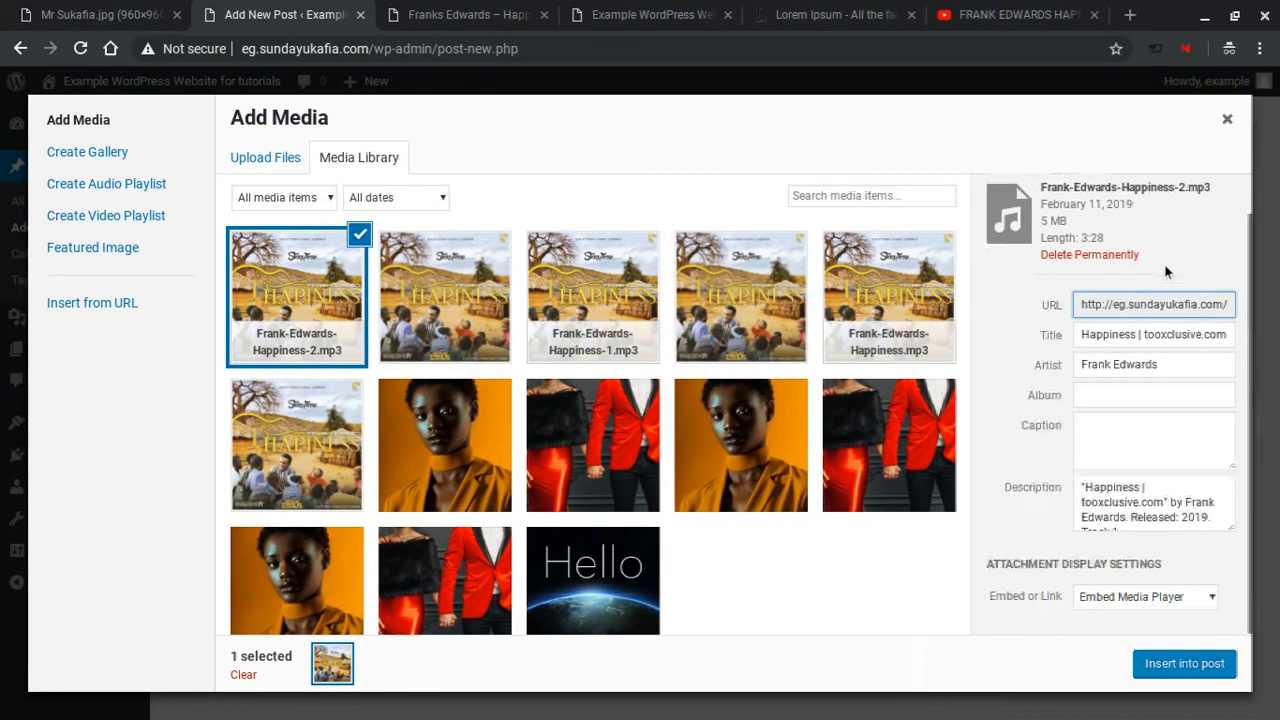
left_click(1188, 597)
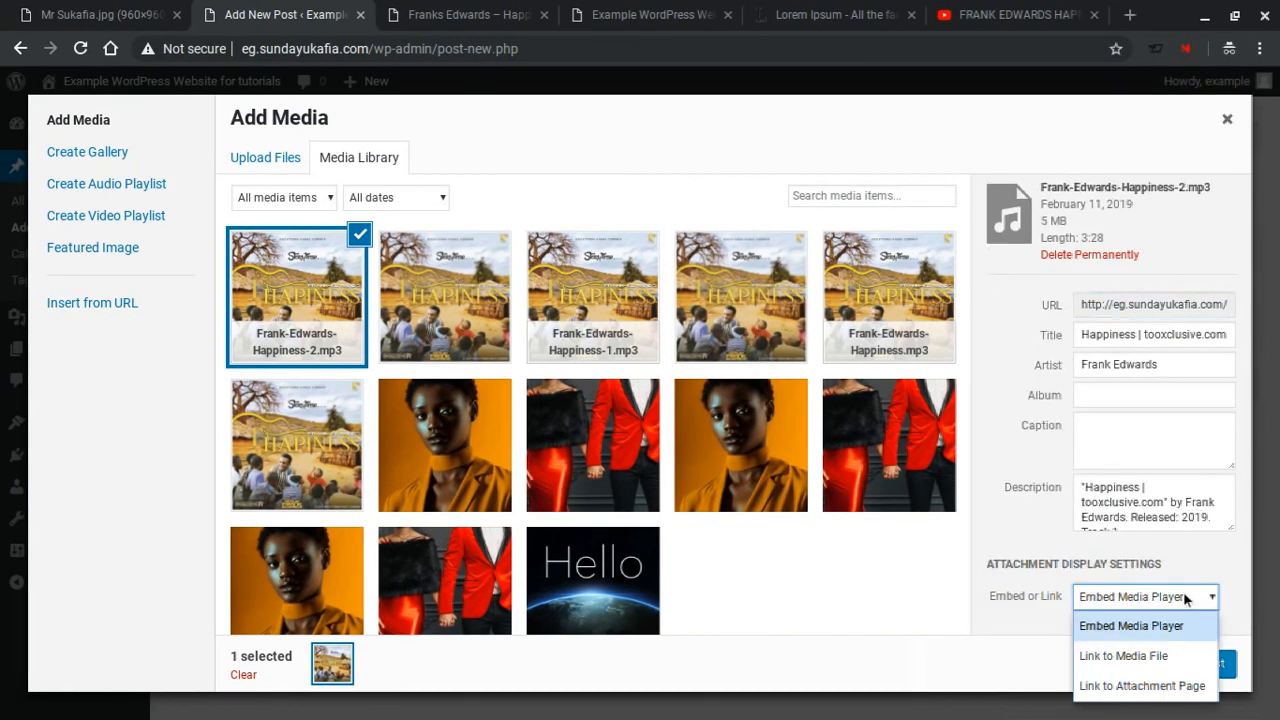
left_click(1148, 657)
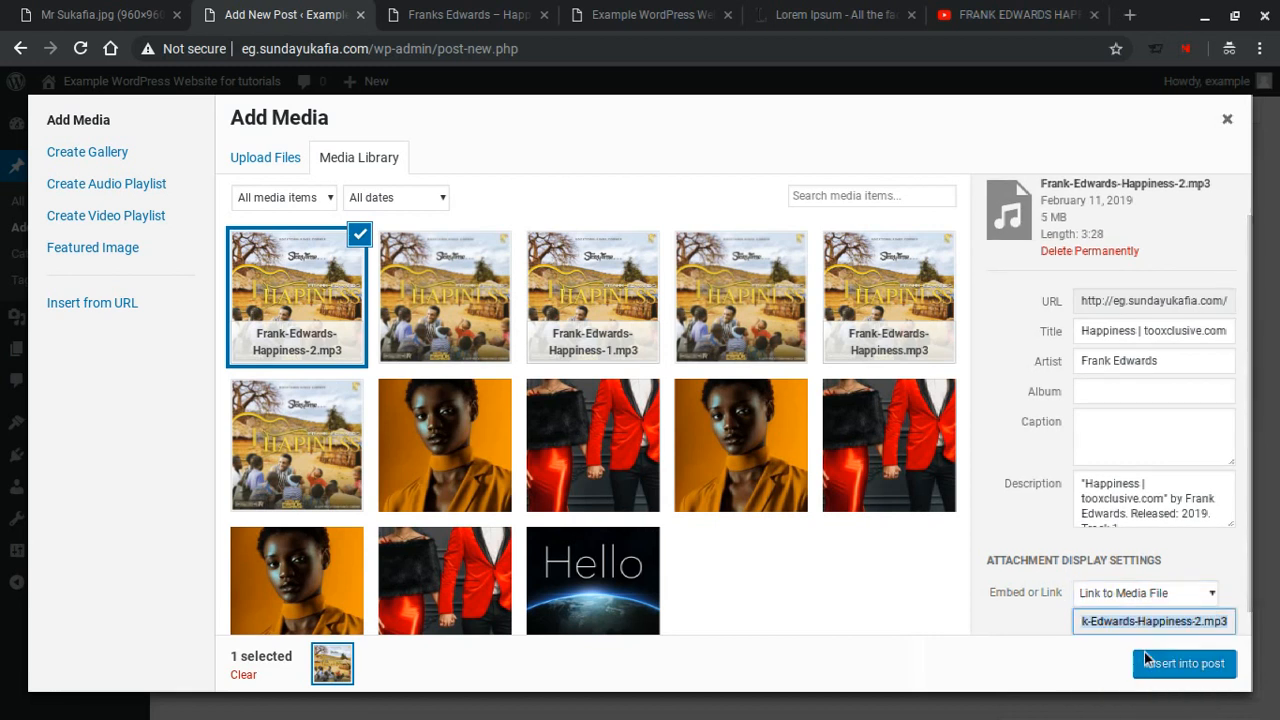
left_click(1203, 661)
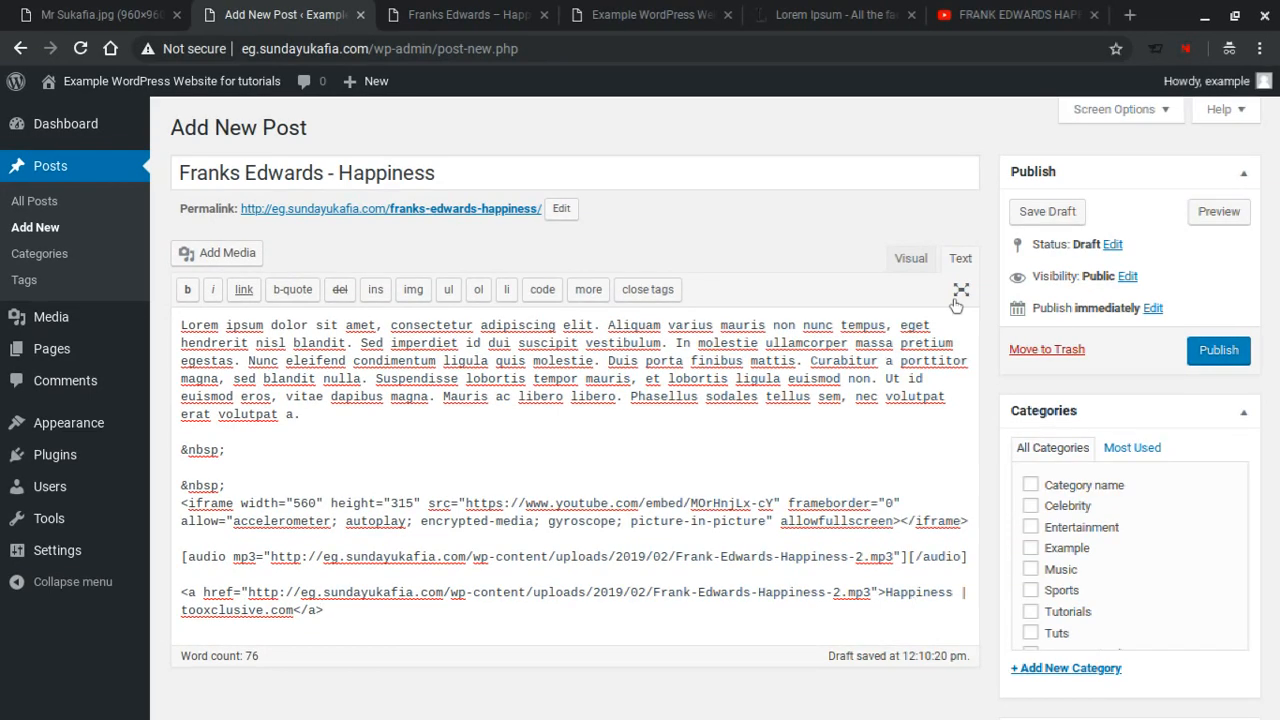
Step: Switch the post to visual editing and remove "| tooxclusive.com" from the text of the MP3 link
left_click(911, 259)
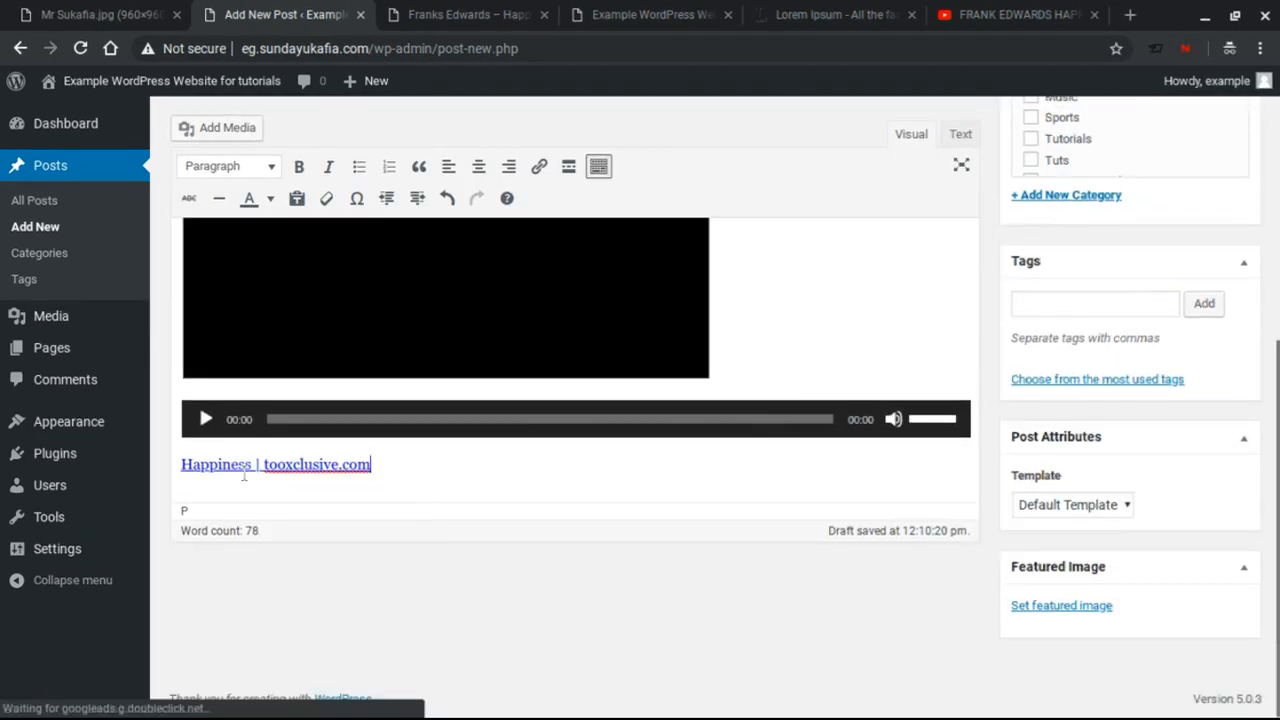
triple_click(257, 464)
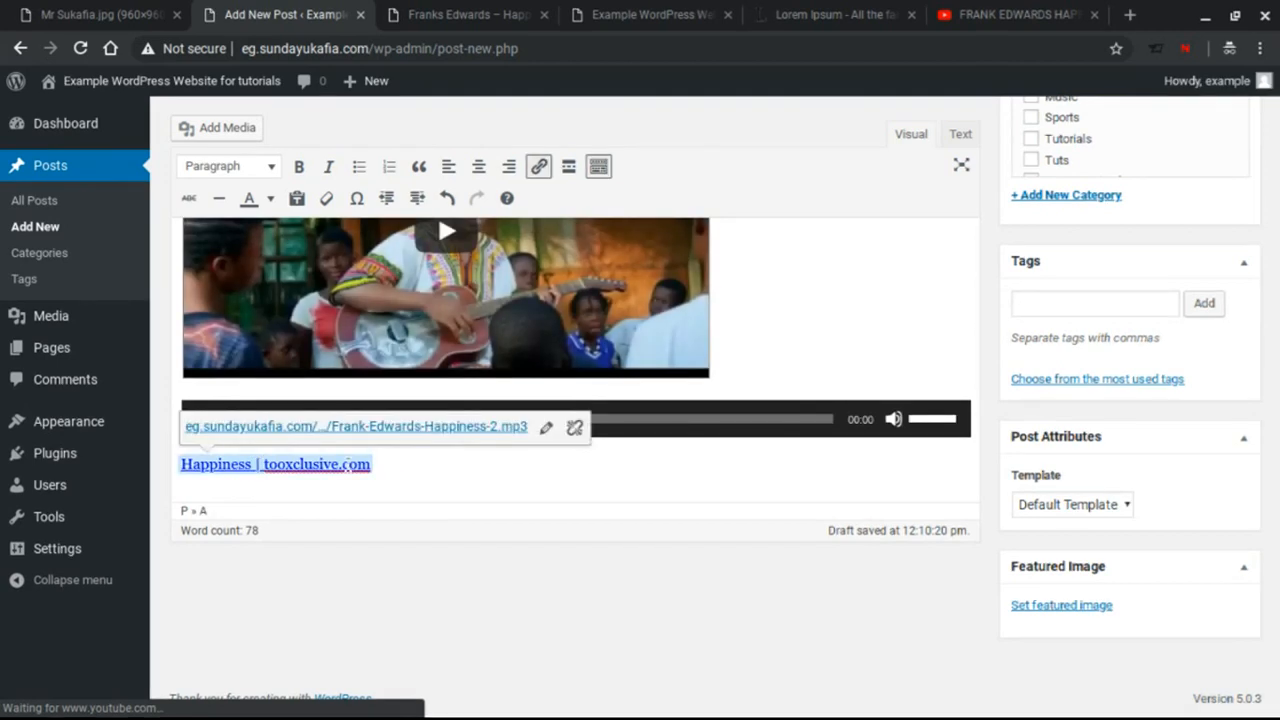
key("BackSpace")
key("BackSpace")
key("BackSpace")
key("BackSpace")
key("BackSpace")
key("BackSpace")
key("BackSpace")
key("BackSpace")
key("BackSpace")
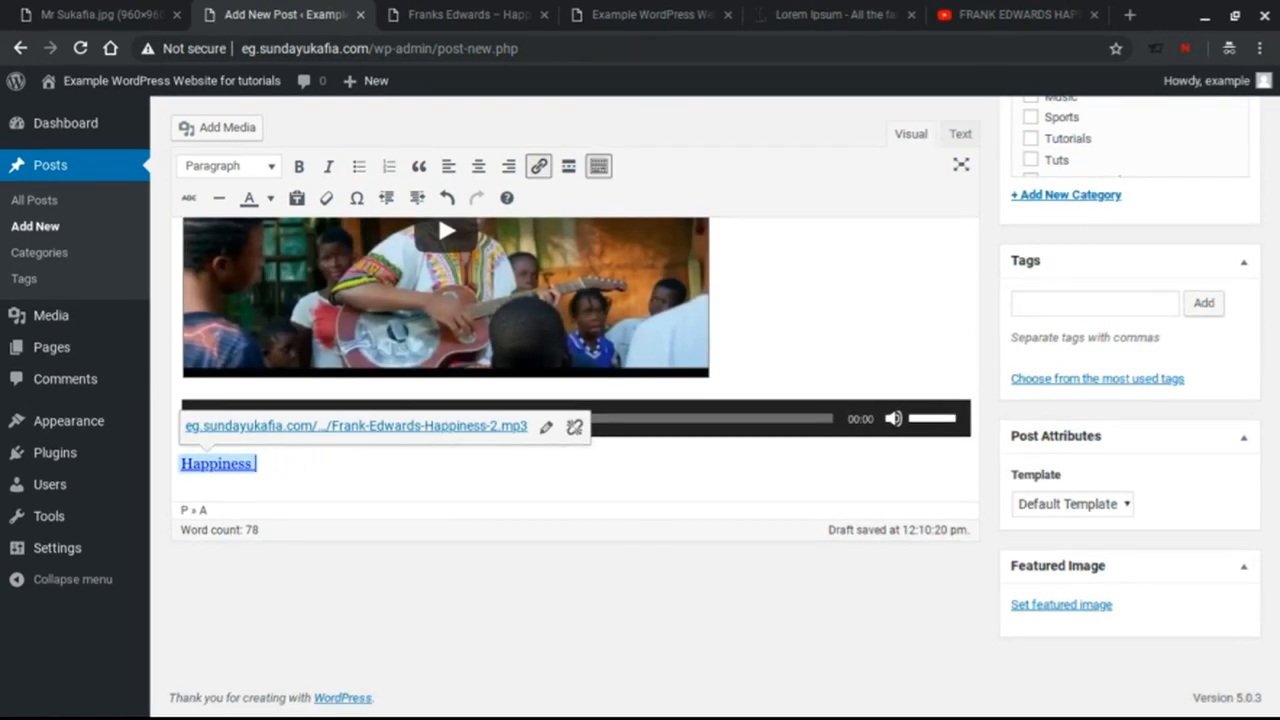
key("BackSpace")
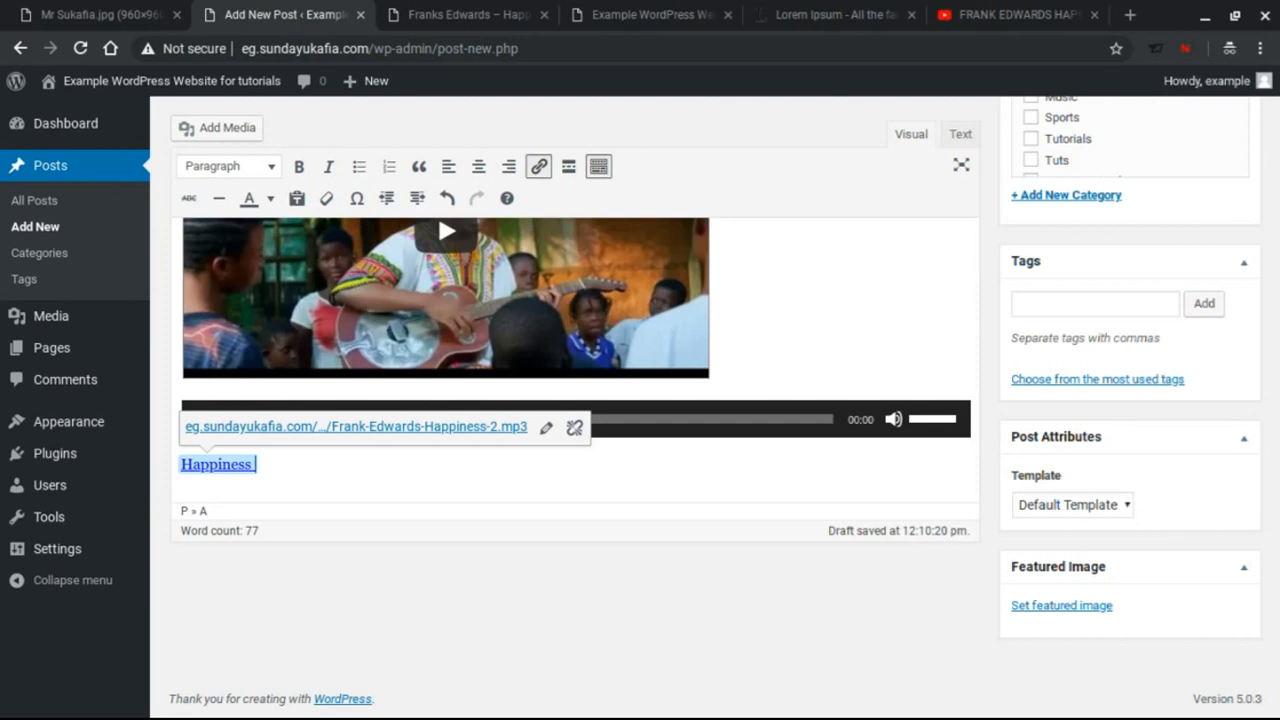
Step: Reword the MP3 link text as "Dwonload: Frank Edwards Happiness (mp3)" and make it bold
type("(mp3")
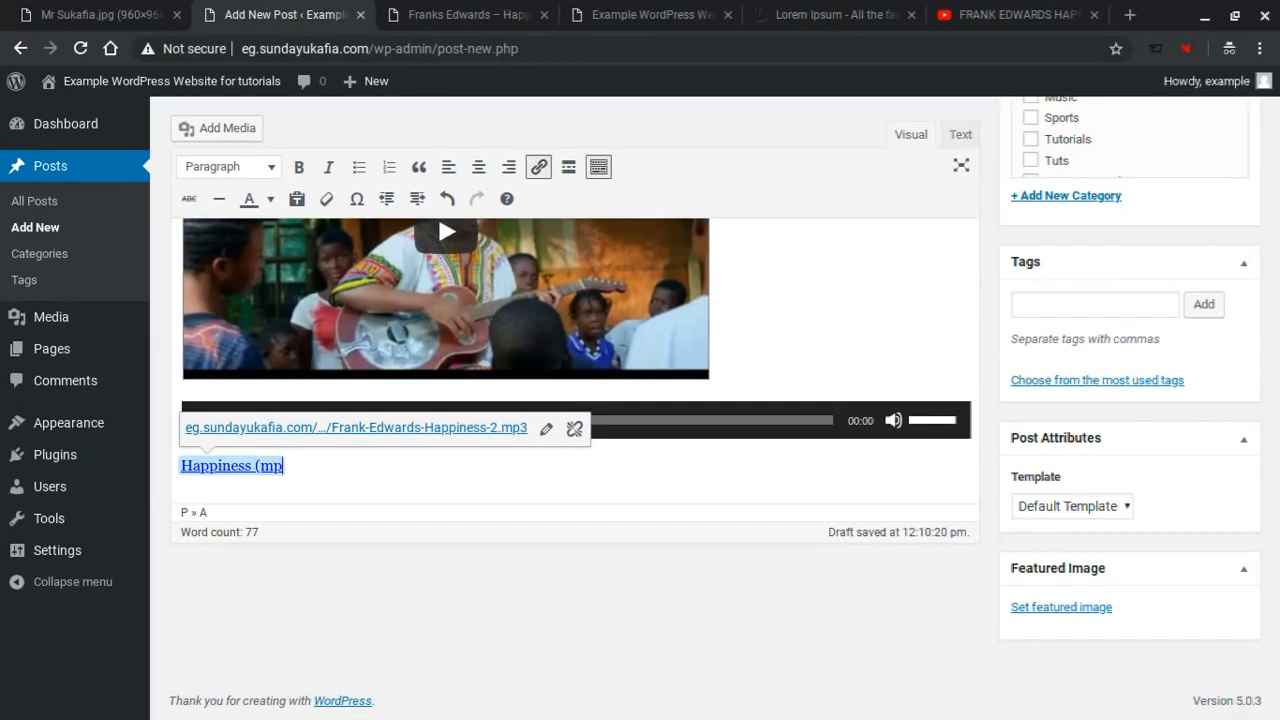
left_click(181, 464)
type("Dwonload")
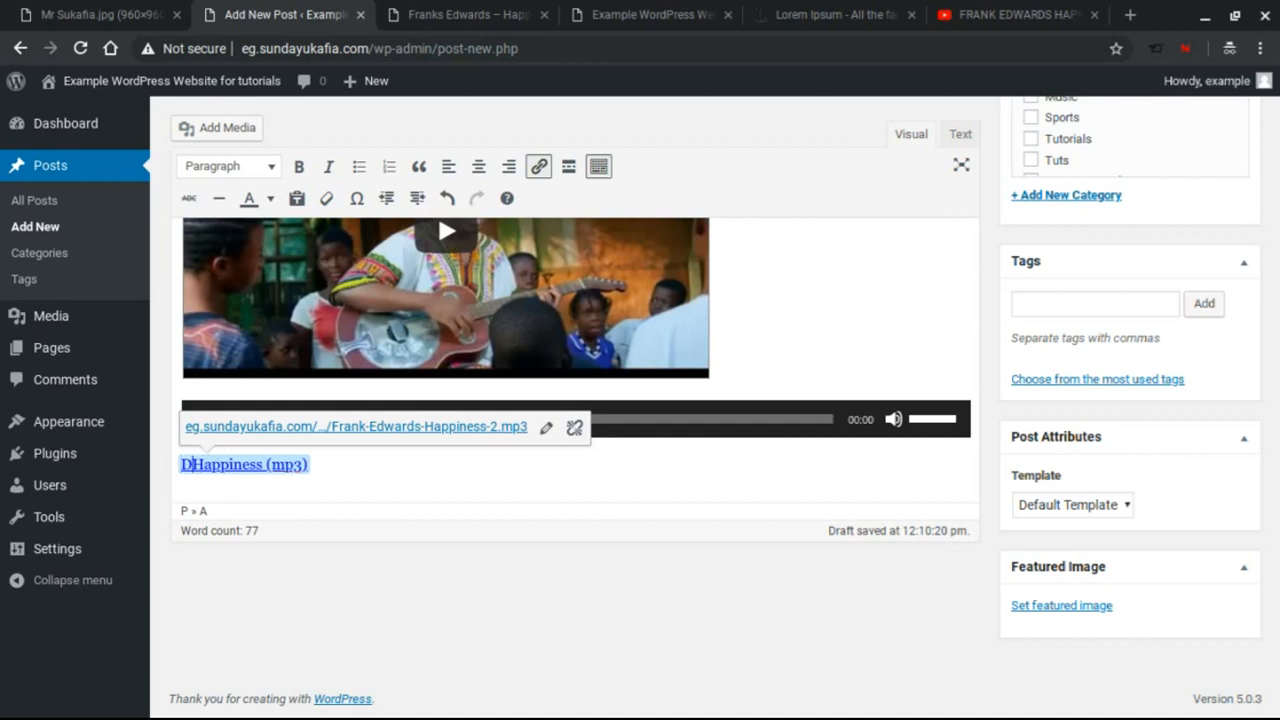
type(": Frank")
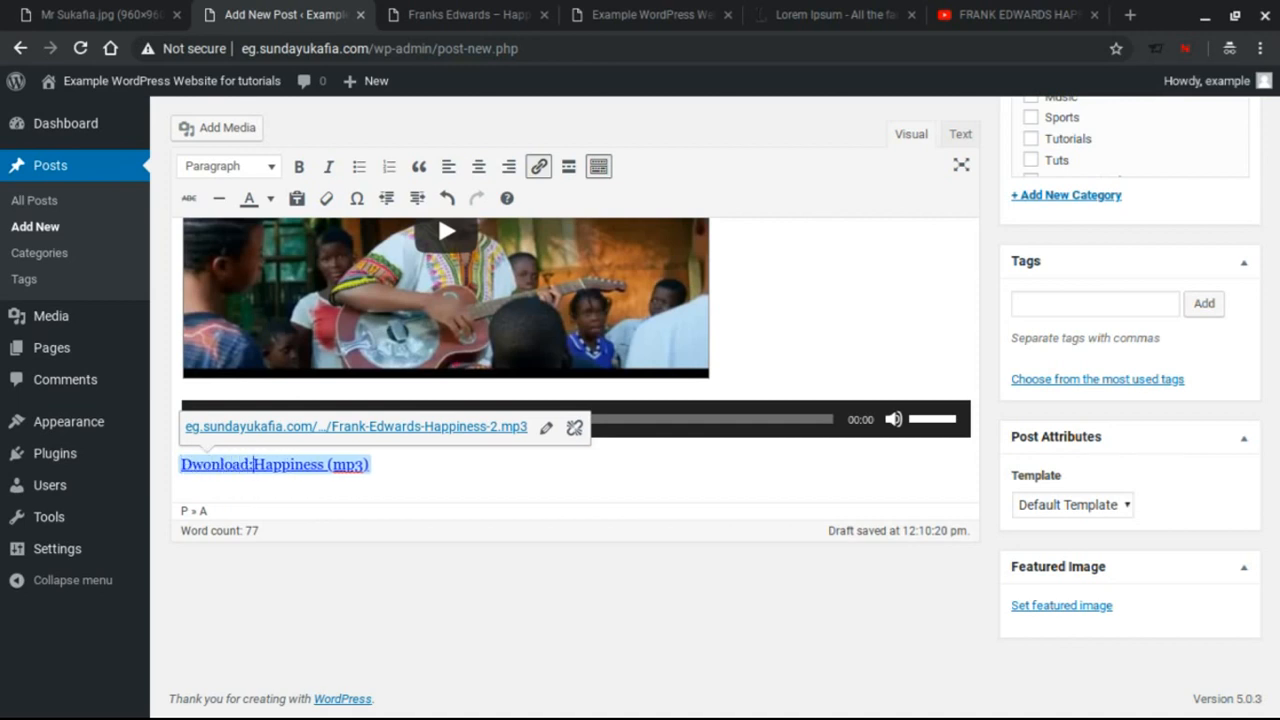
type(" Edwar")
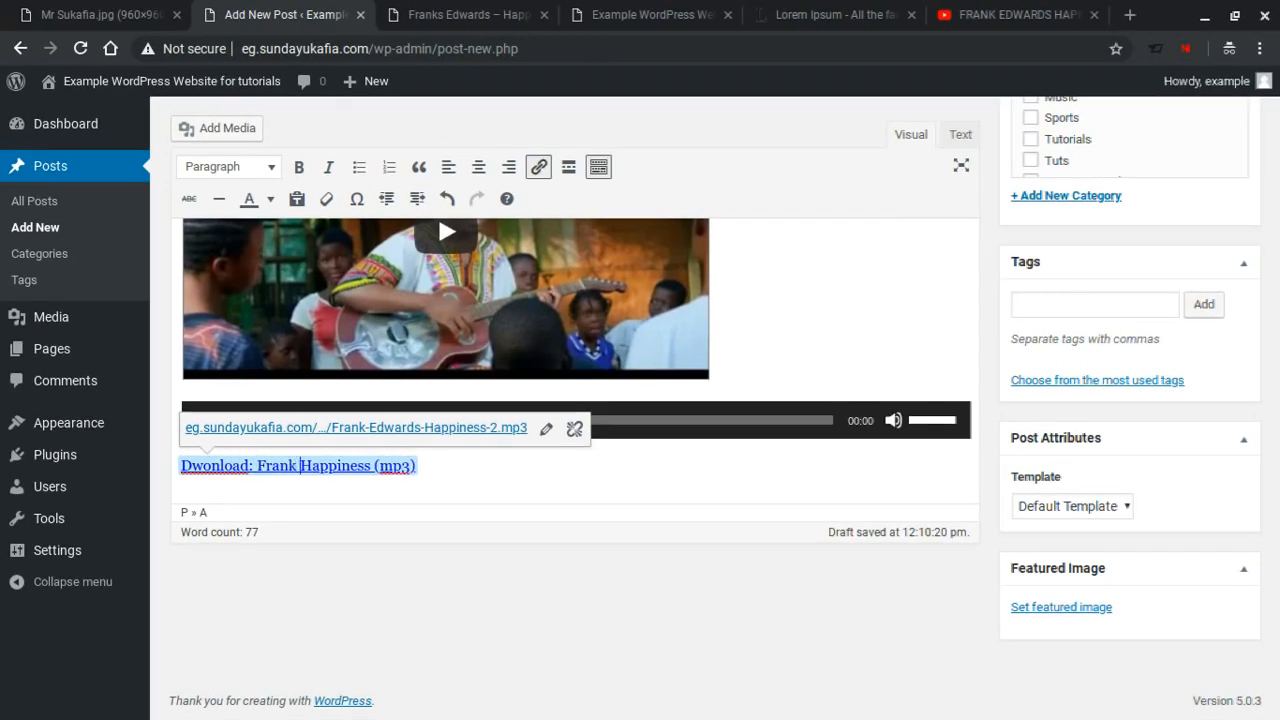
type("ds")
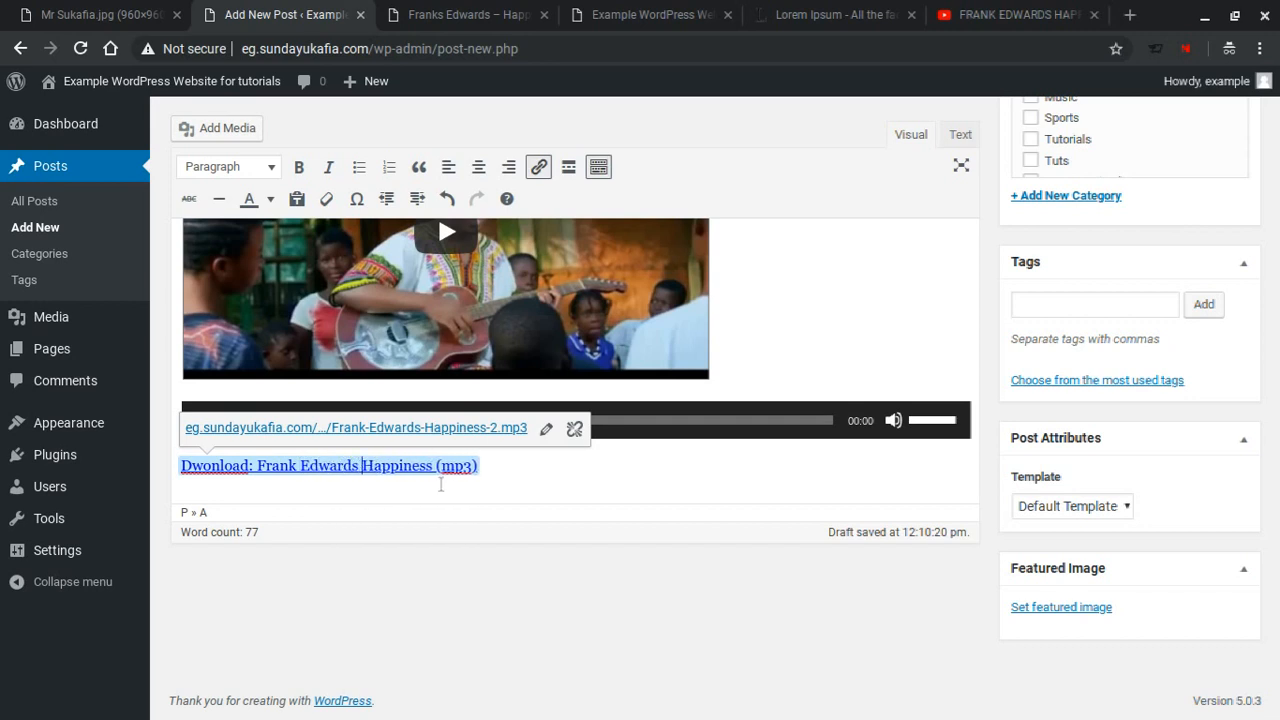
triple_click(316, 466)
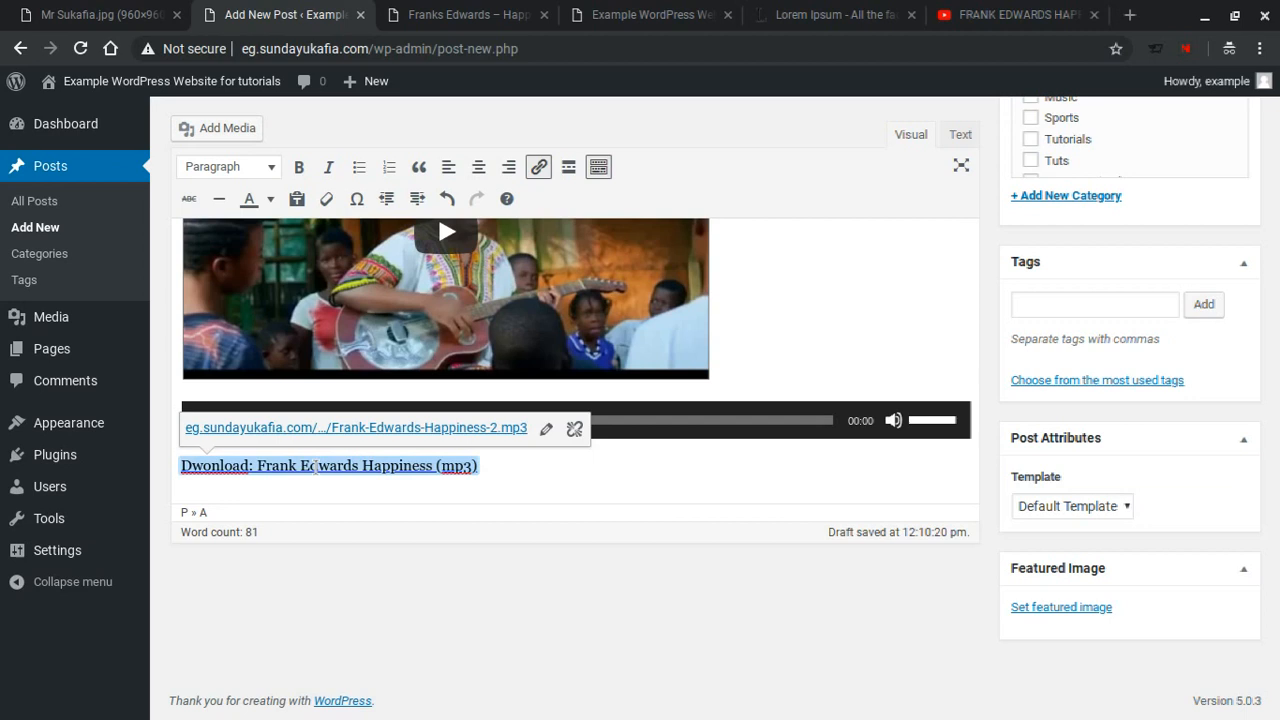
left_click(299, 167)
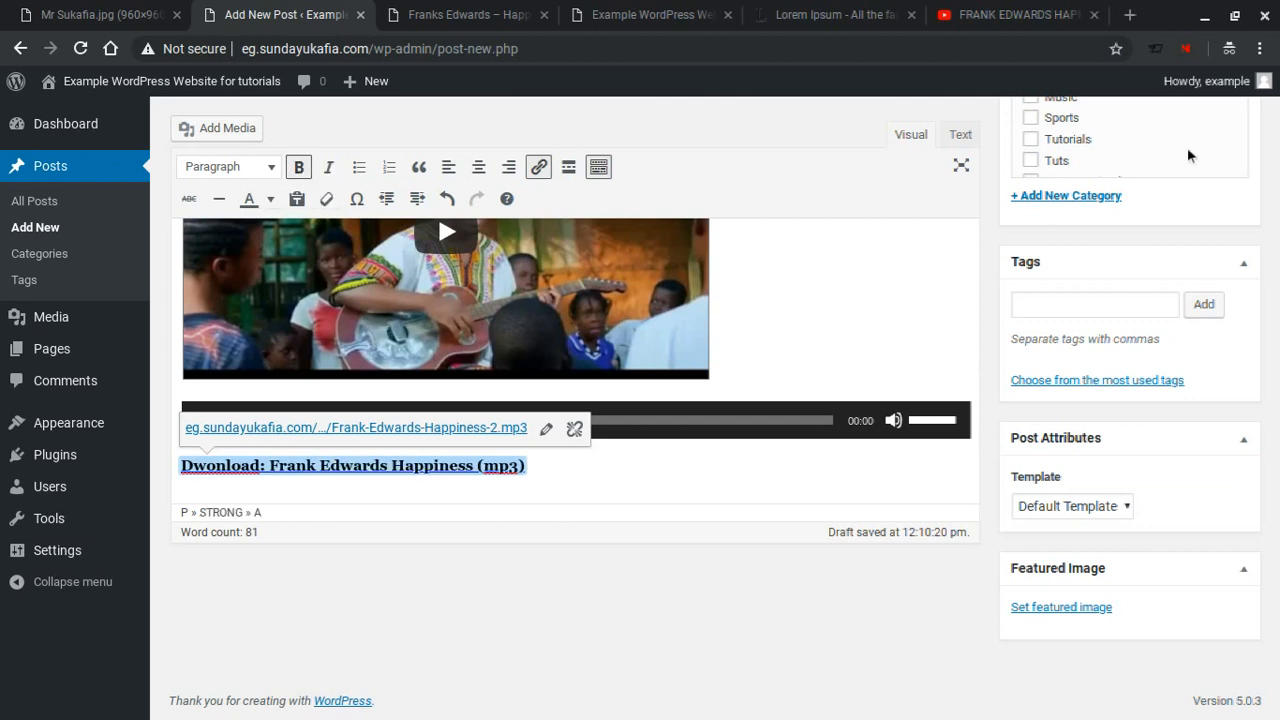
Step: Preview the updated post and try the MP3 download link below the audio player
scroll(1202, 177, "up", 3)
scroll(1202, 177, "up", 2)
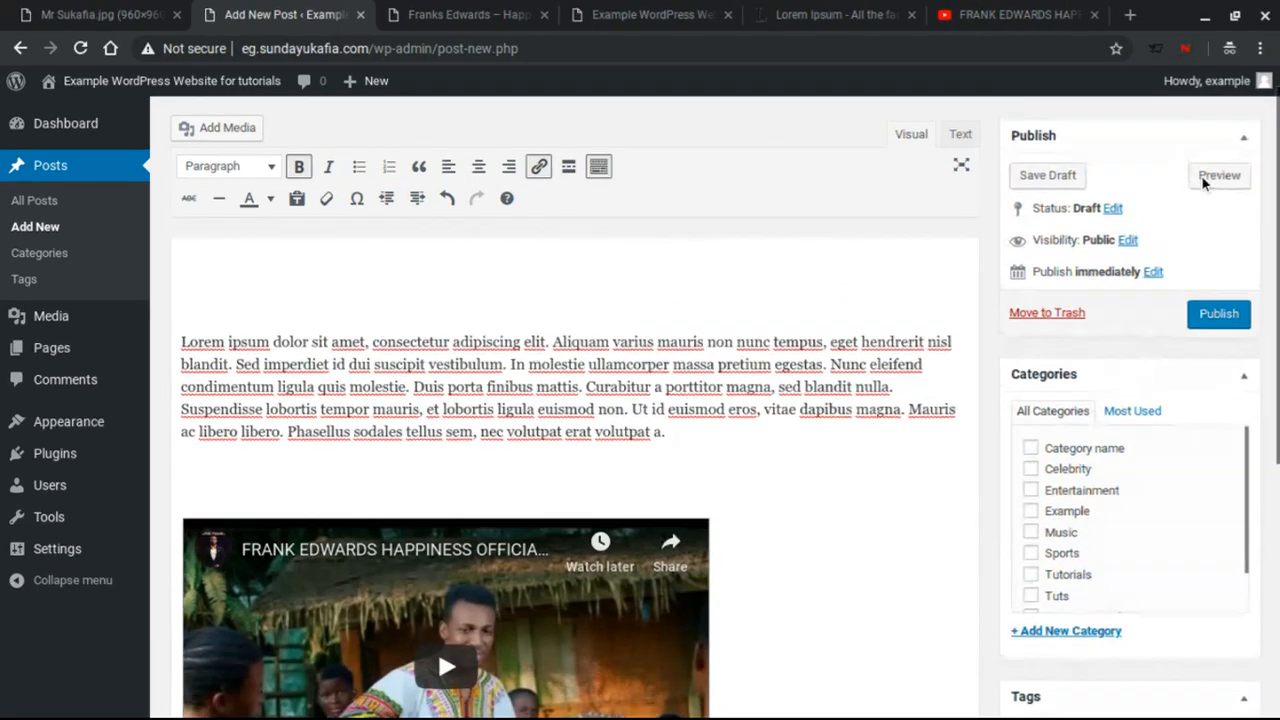
left_click(1218, 177)
left_click(478, 10)
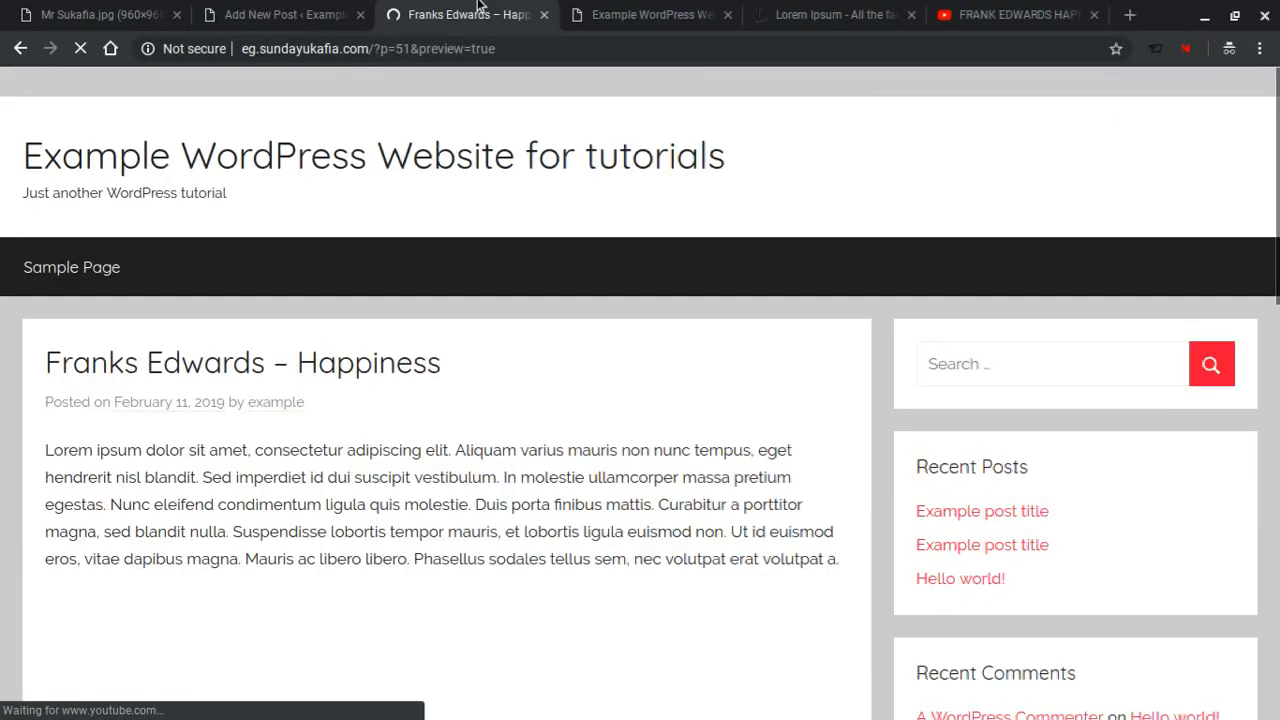
scroll(644, 215, "down", 3)
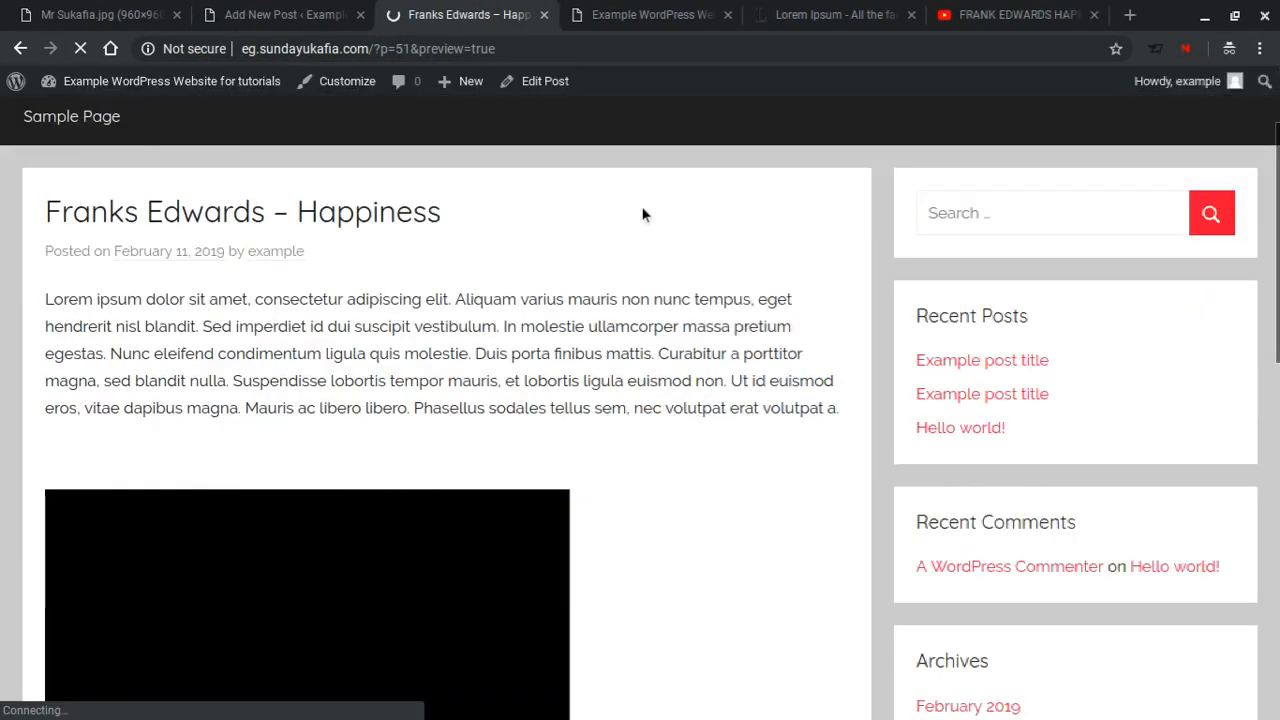
scroll(644, 215, "down", 3)
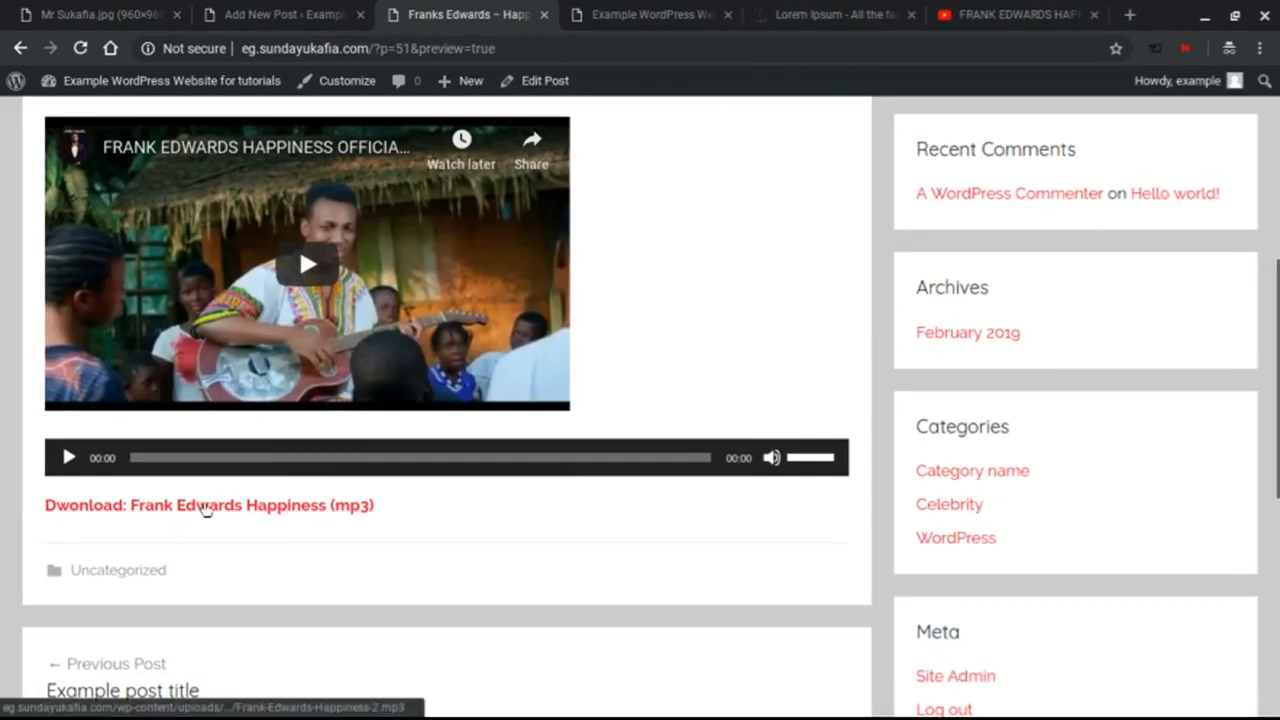
left_click(365, 506)
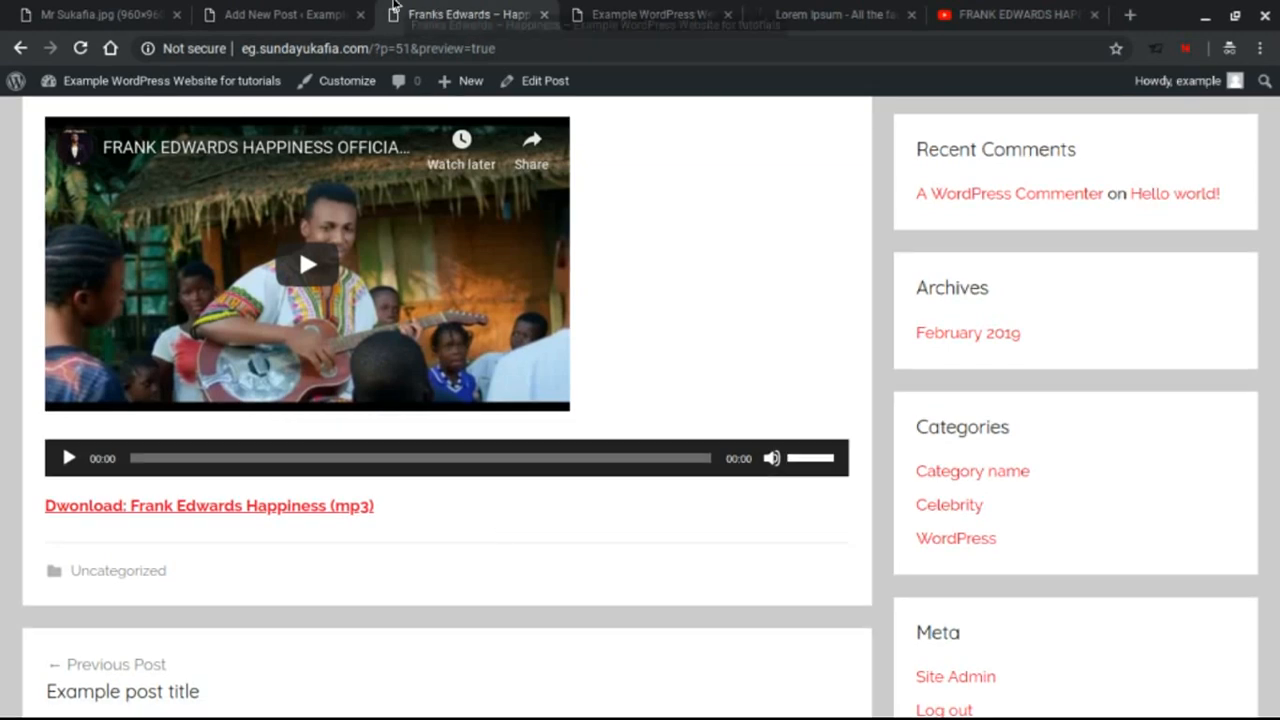
Step: Return to the post editor and assign the post to the Music category
left_click(322, 8)
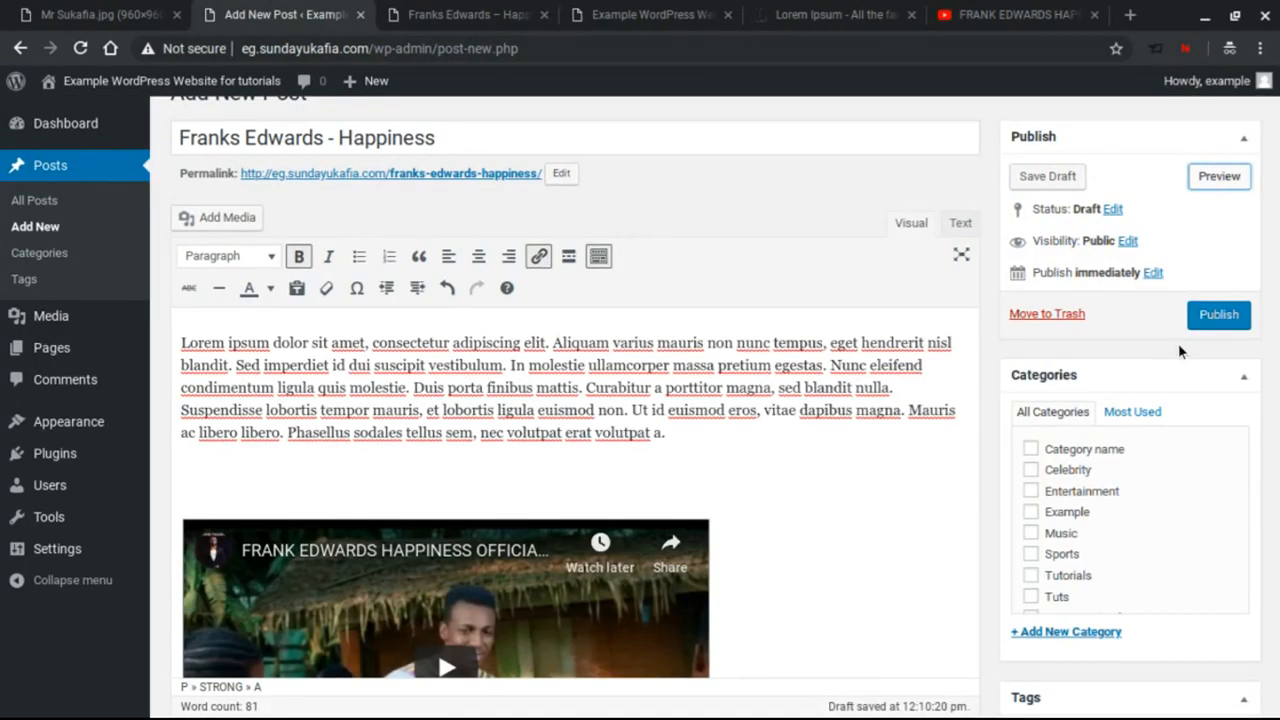
scroll(1260, 270, "down", 2)
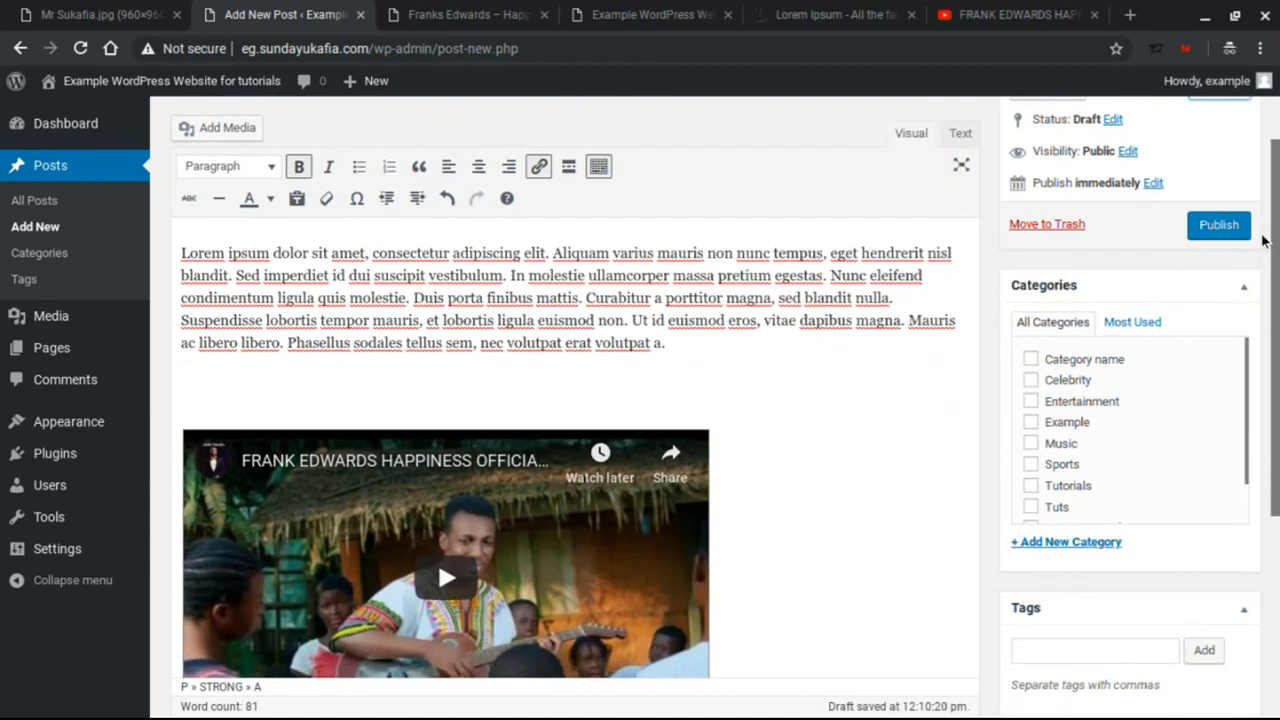
scroll(1126, 314, "down", 1)
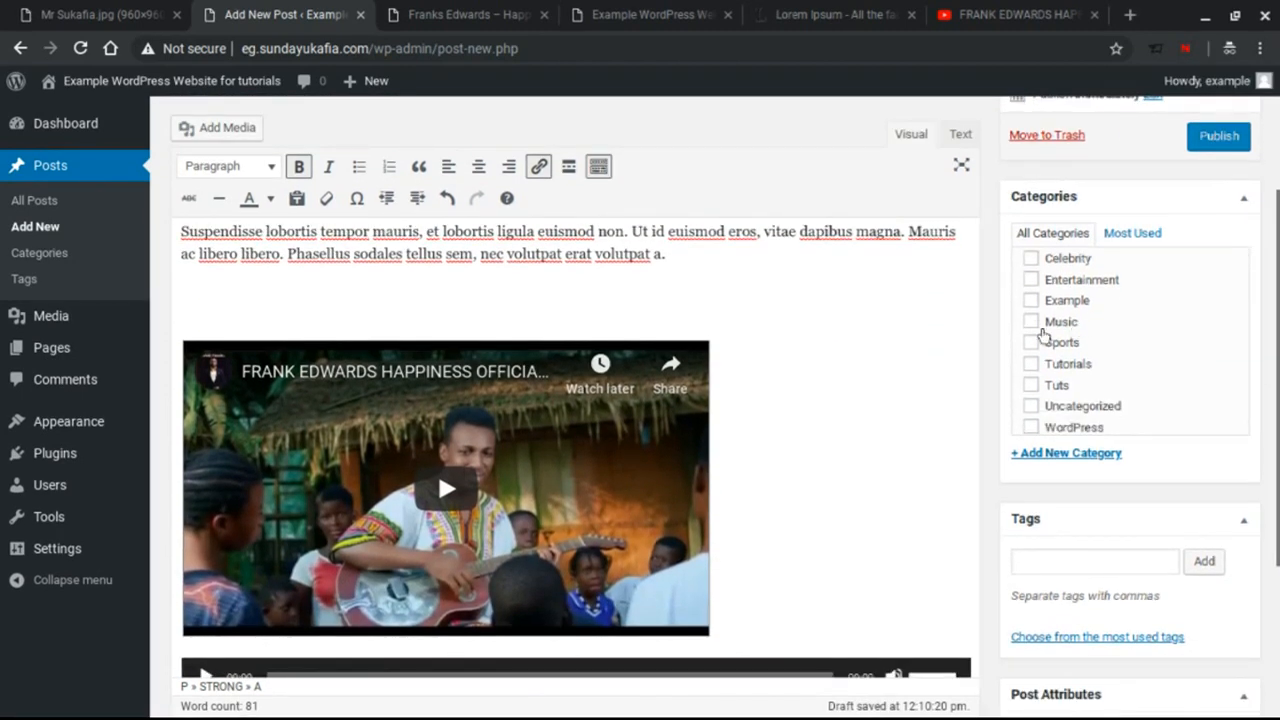
left_click(1031, 322)
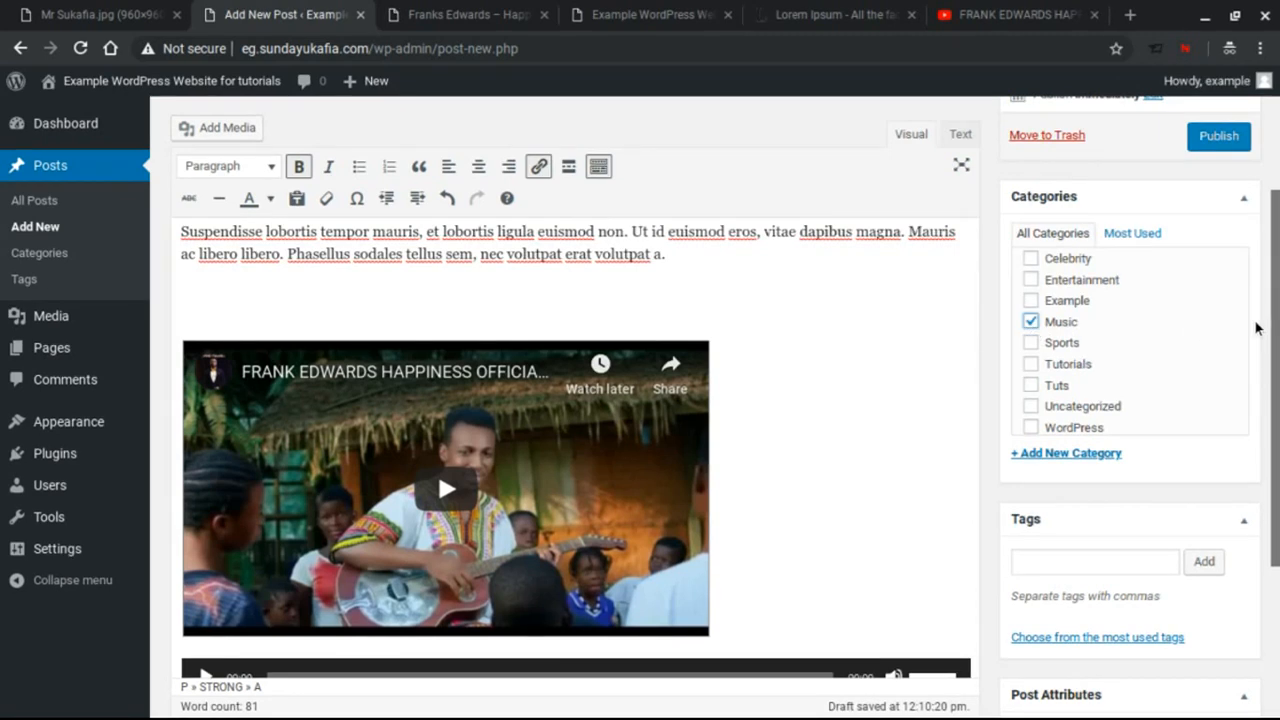
Step: Add the tags "Frank Edwards" and "Edwards" to the post
scroll(1255, 330, "down", 1)
scroll(1257, 328, "down", 2)
left_click(1119, 324)
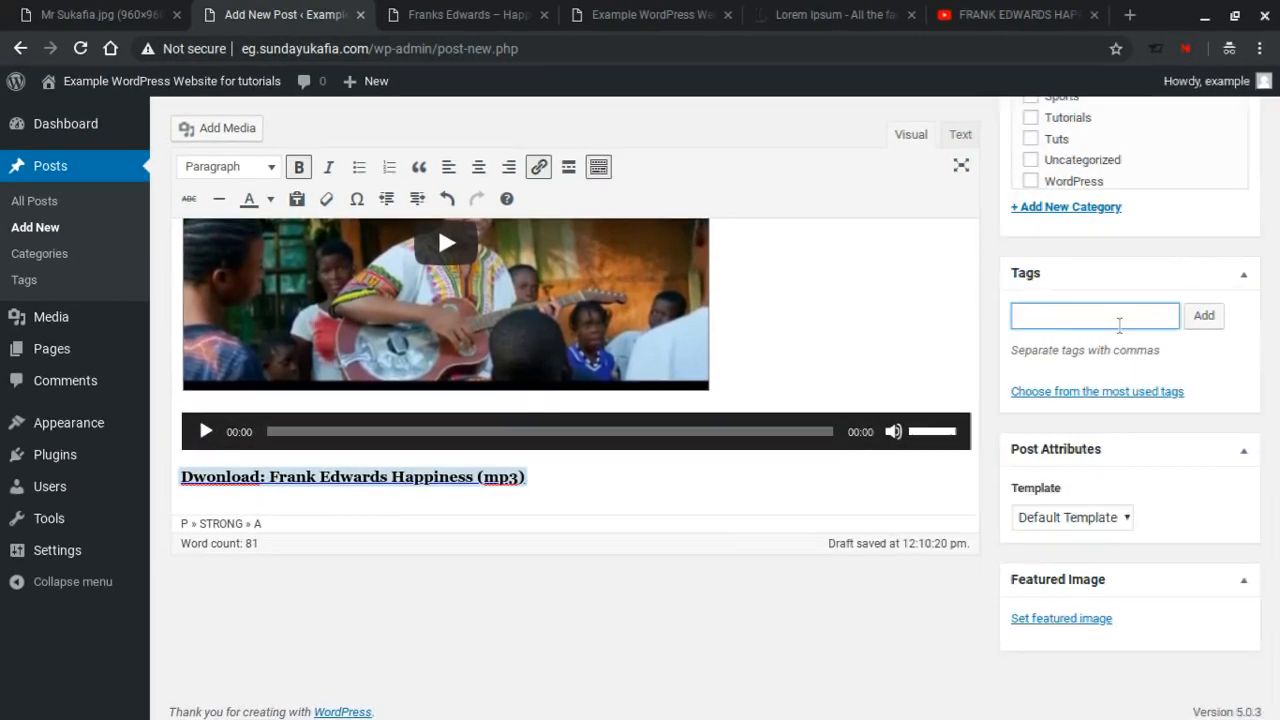
type("Frank Edwards")
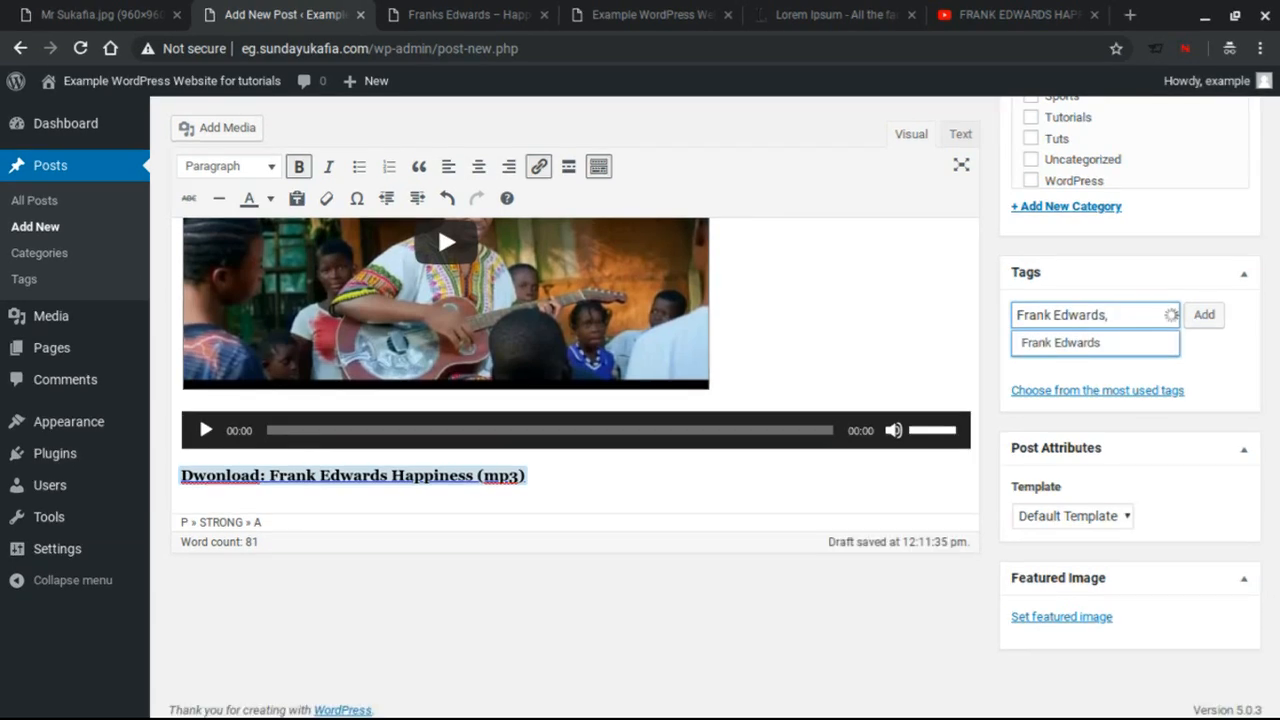
type(", ")
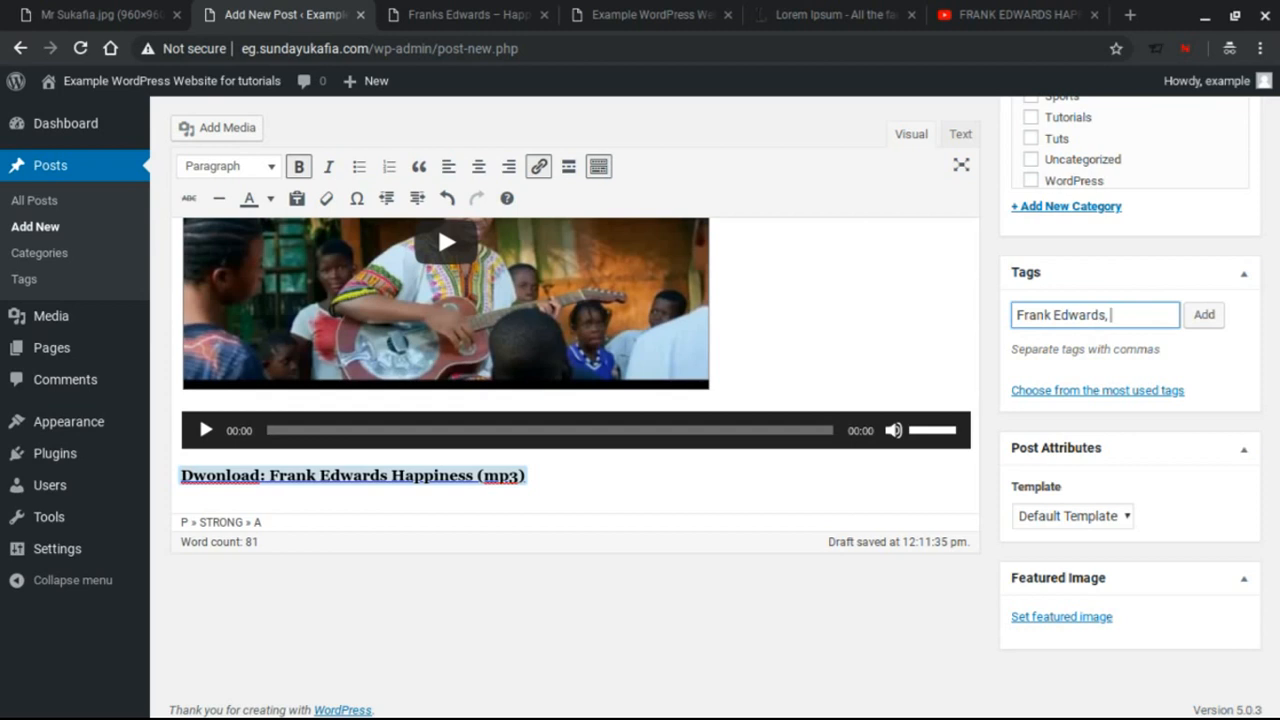
type("Ed")
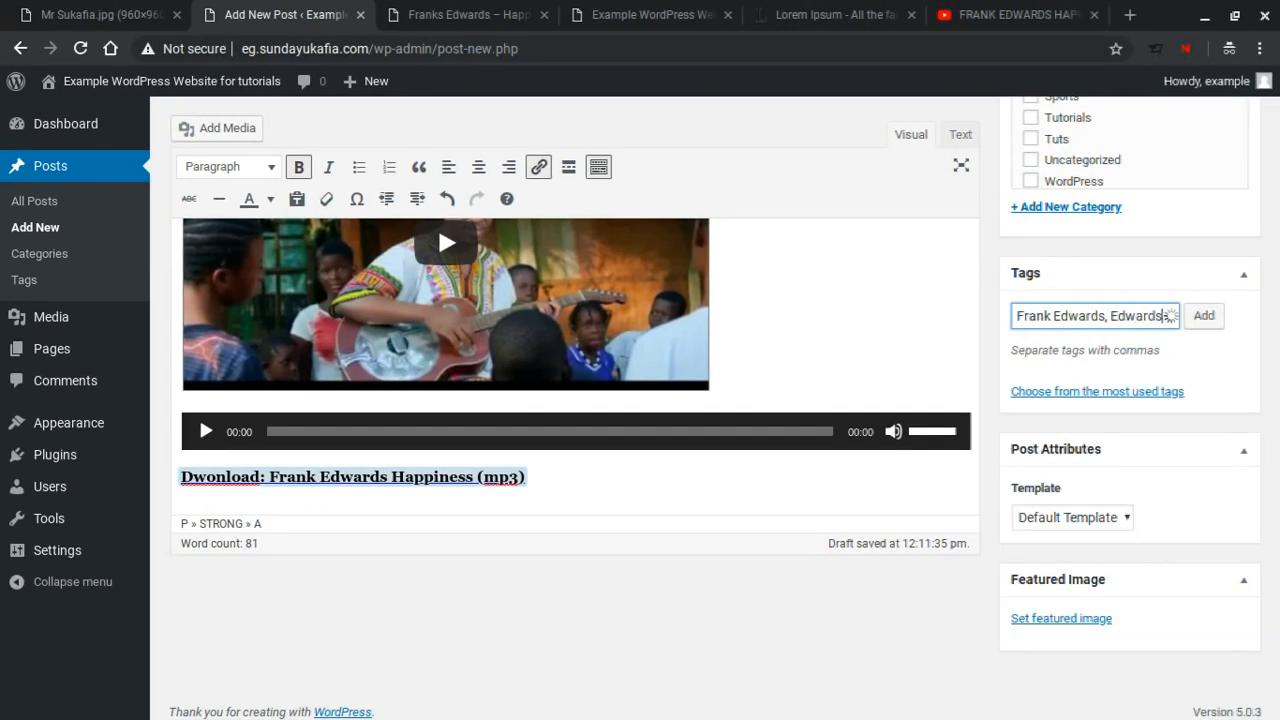
type("wards")
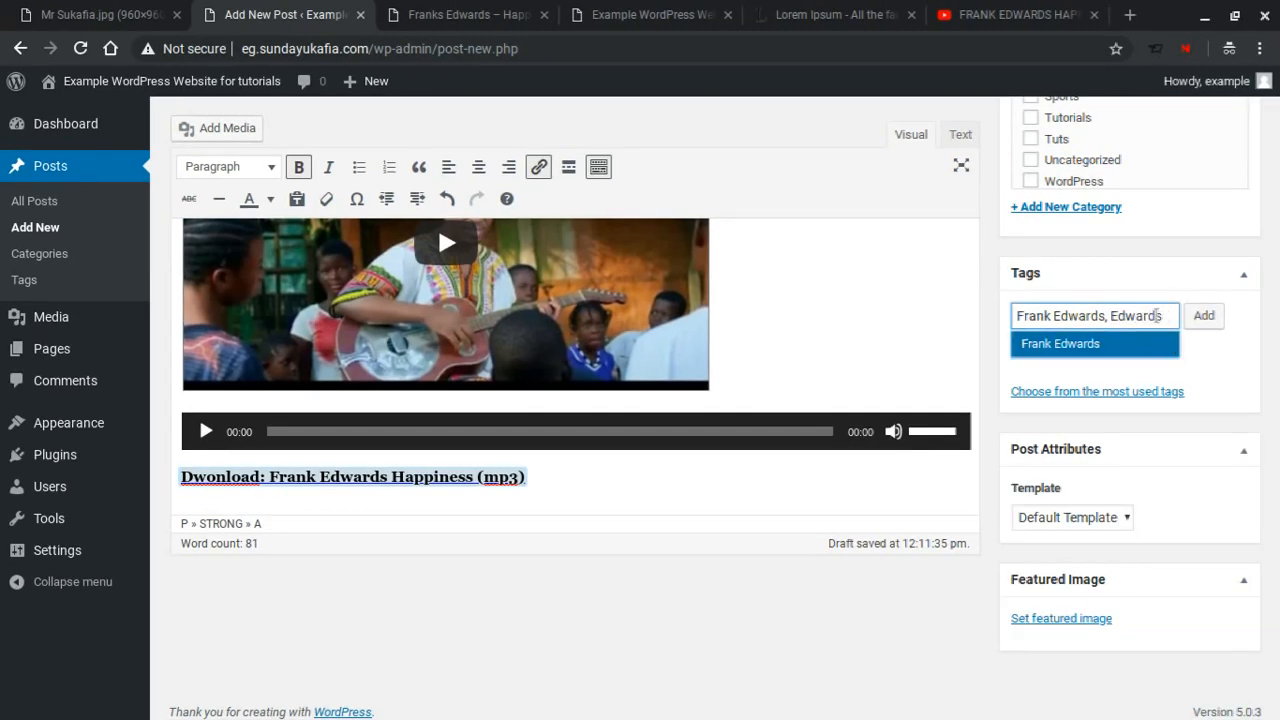
left_click(1203, 316)
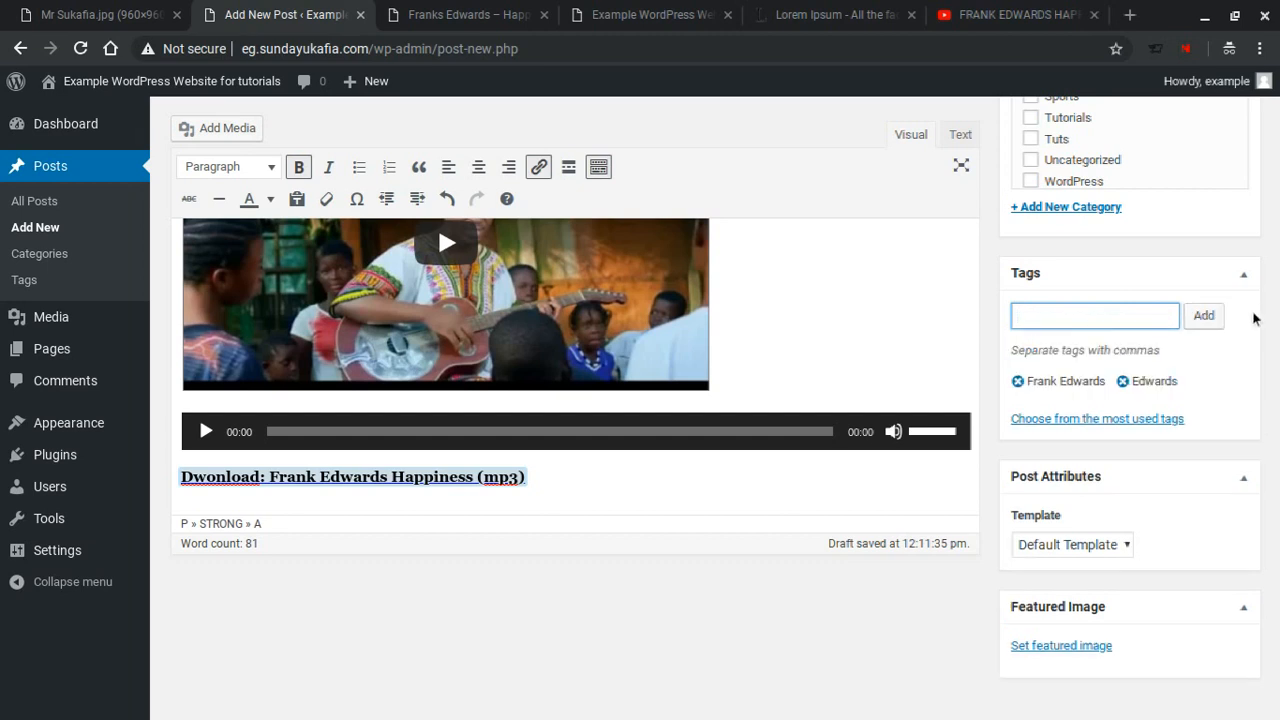
scroll(1274, 340, "down", 1)
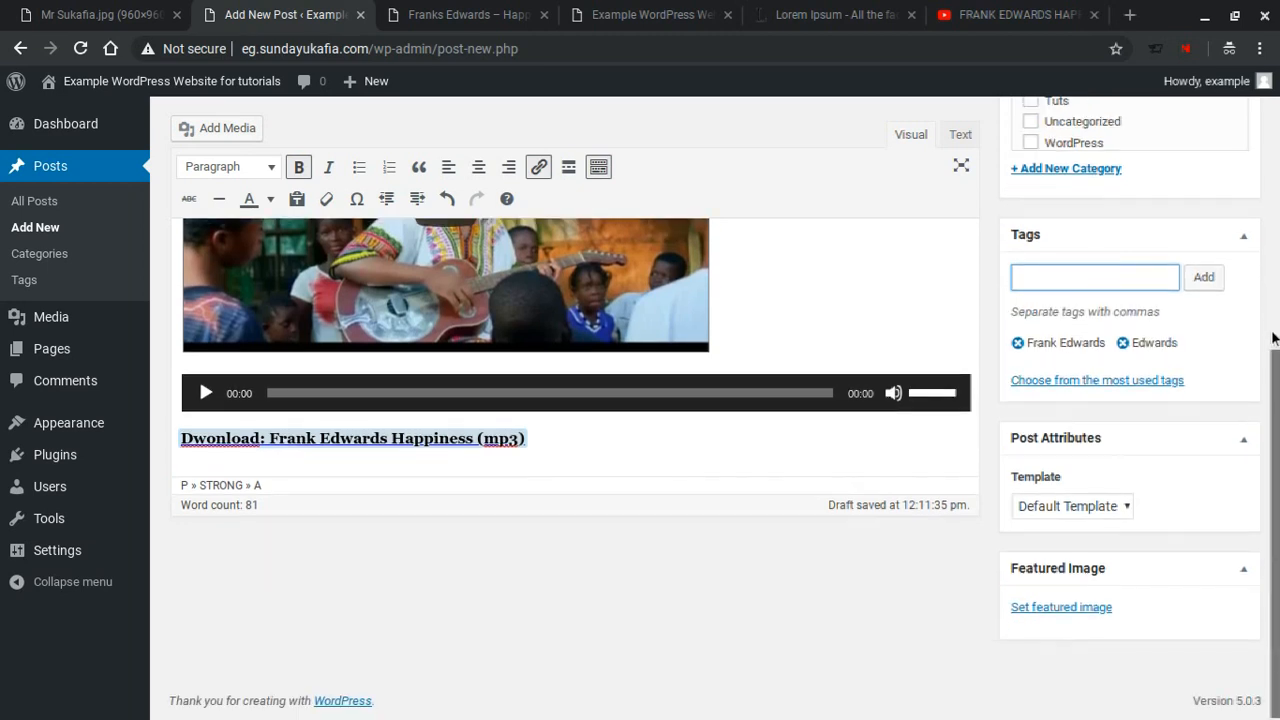
Step: Upload frank-edwards-happiness-cover.jpg from the Frank Edwards folder and set it as the post's featured image
left_click(1077, 609)
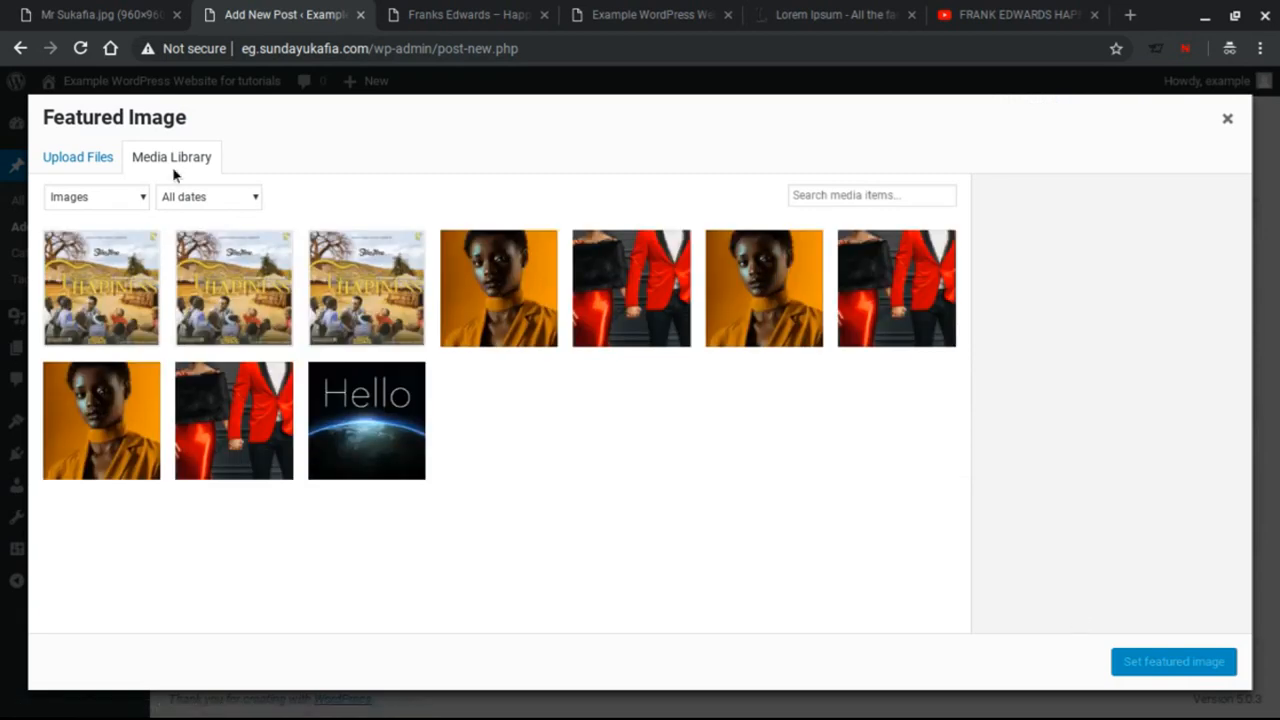
left_click(78, 170)
left_click(658, 411)
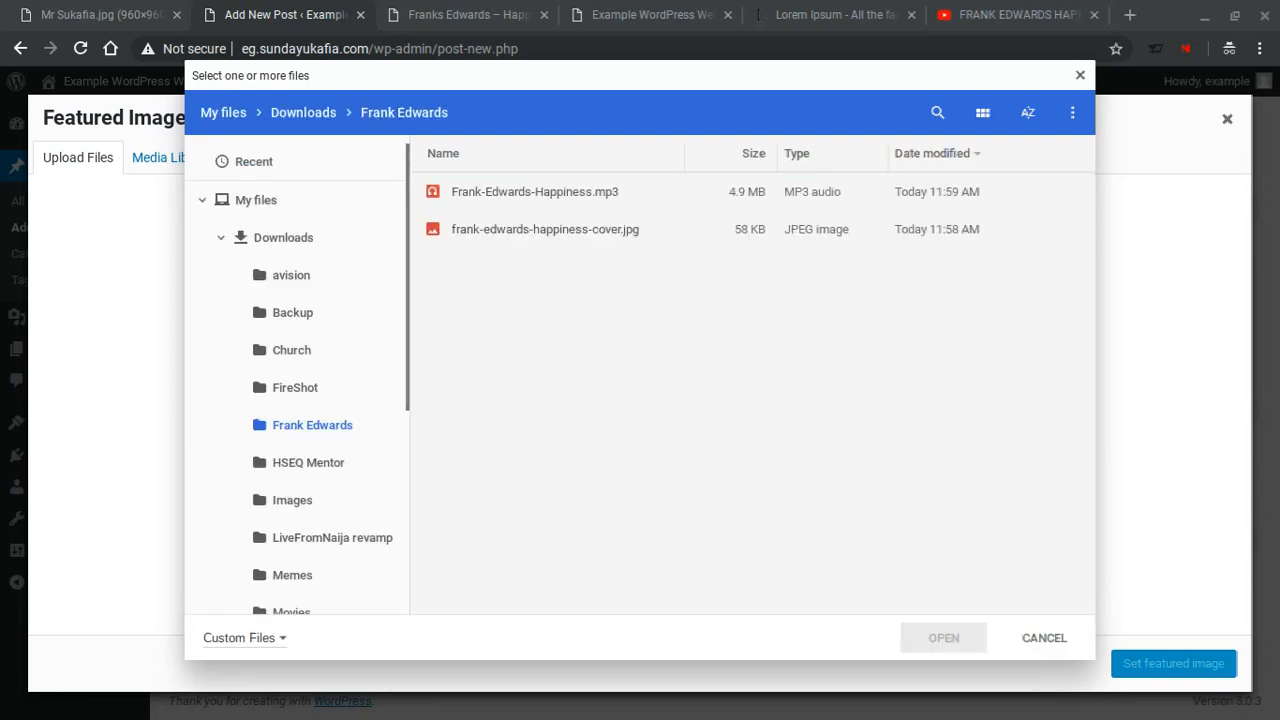
left_click(493, 232)
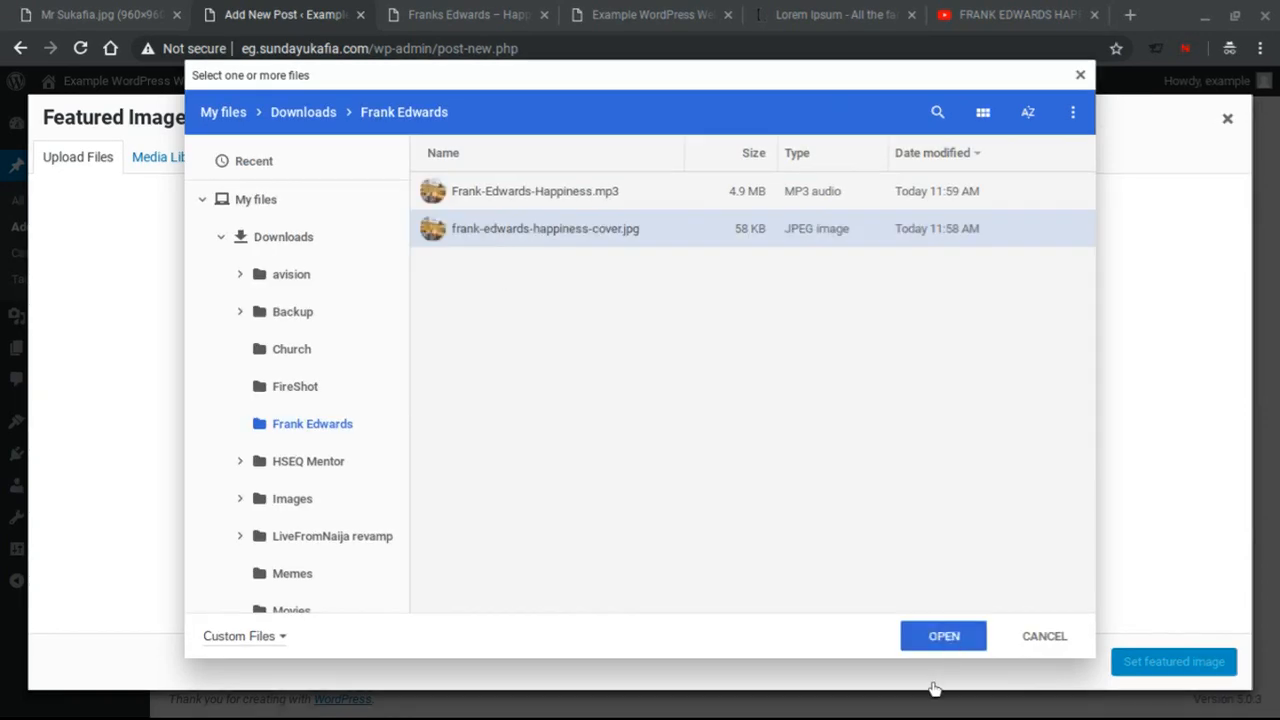
left_click(918, 643)
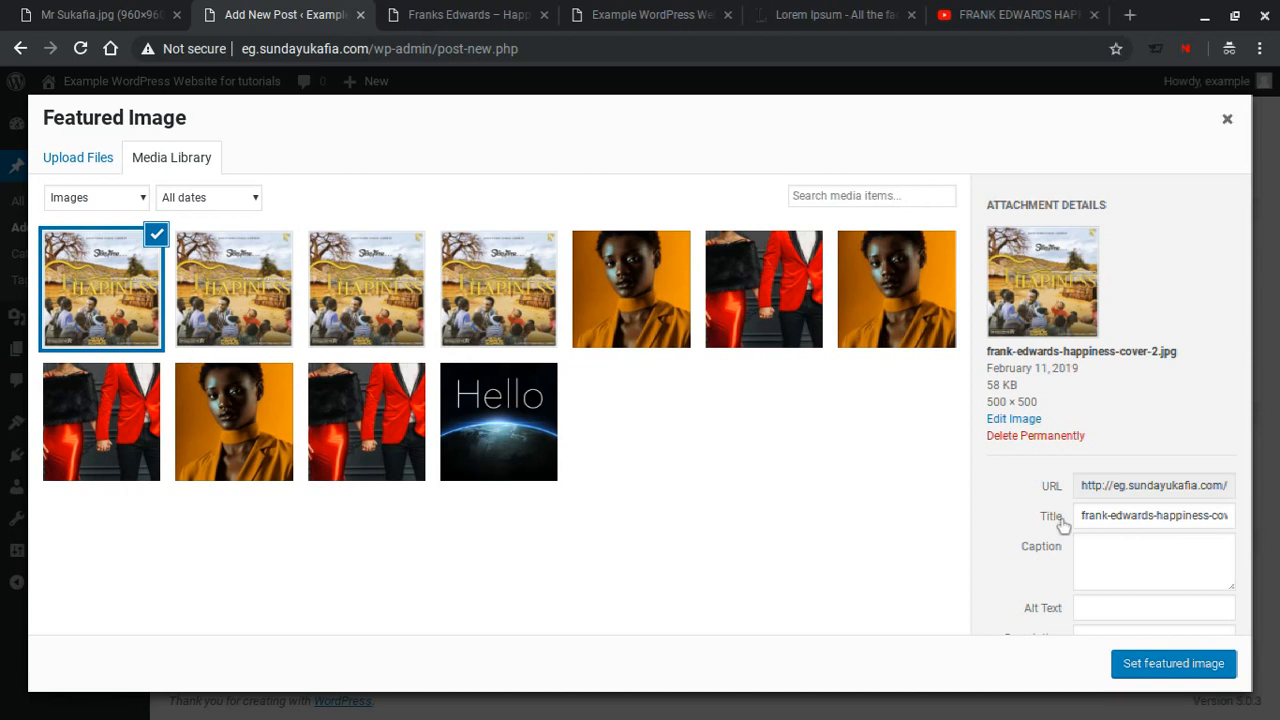
left_click(1193, 668)
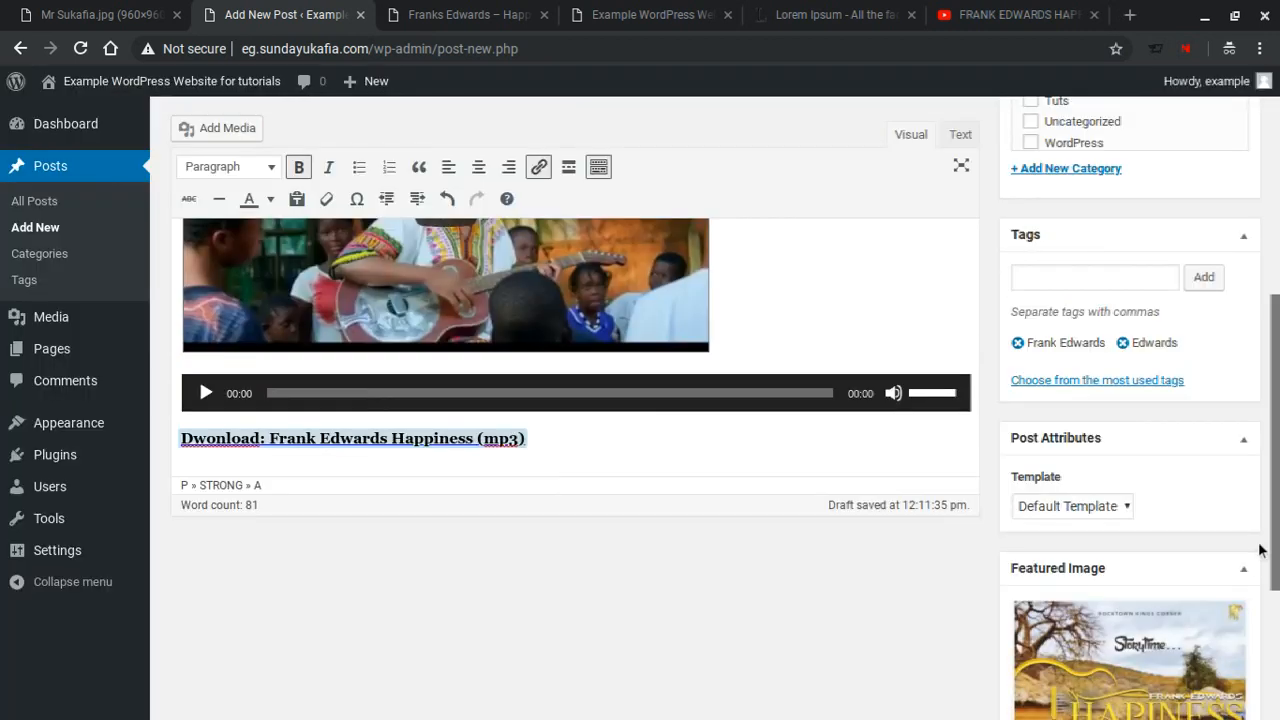
Step: Check the featured image and publish the "Franks Edwards - Happiness" post
scroll(1259, 549, "down", 2)
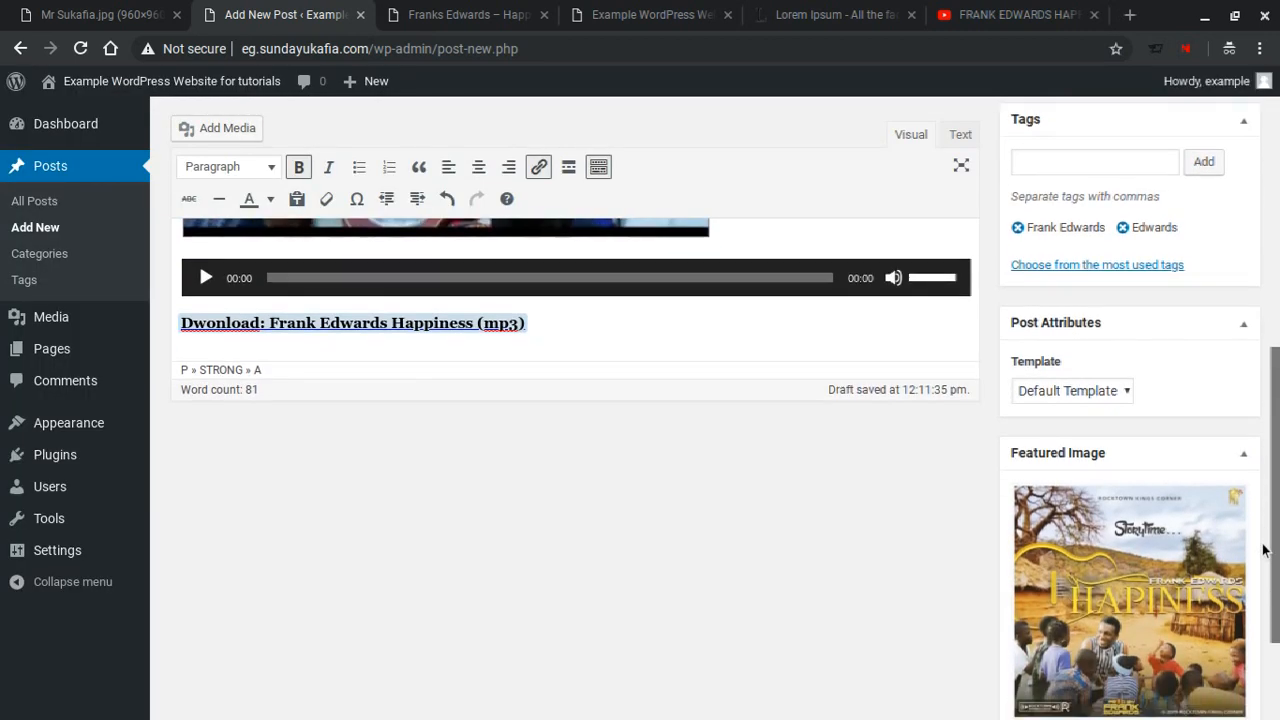
scroll(1260, 545, "up", 6)
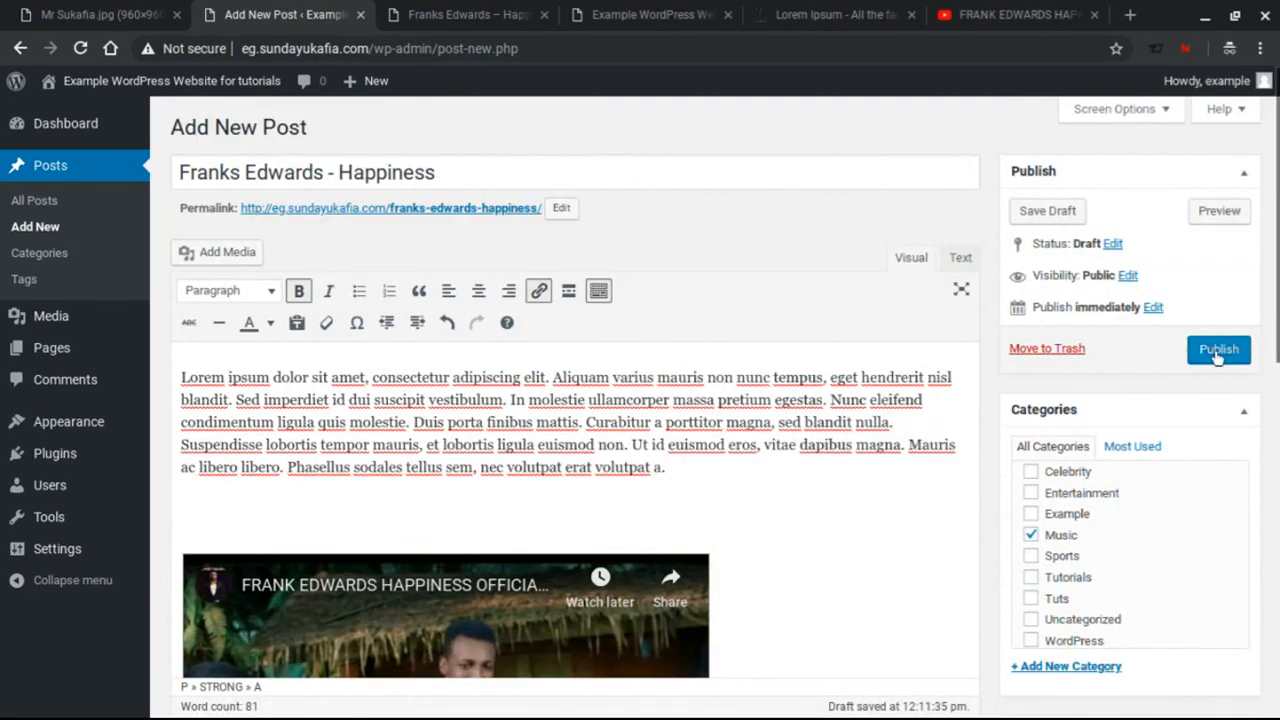
left_click(1217, 352)
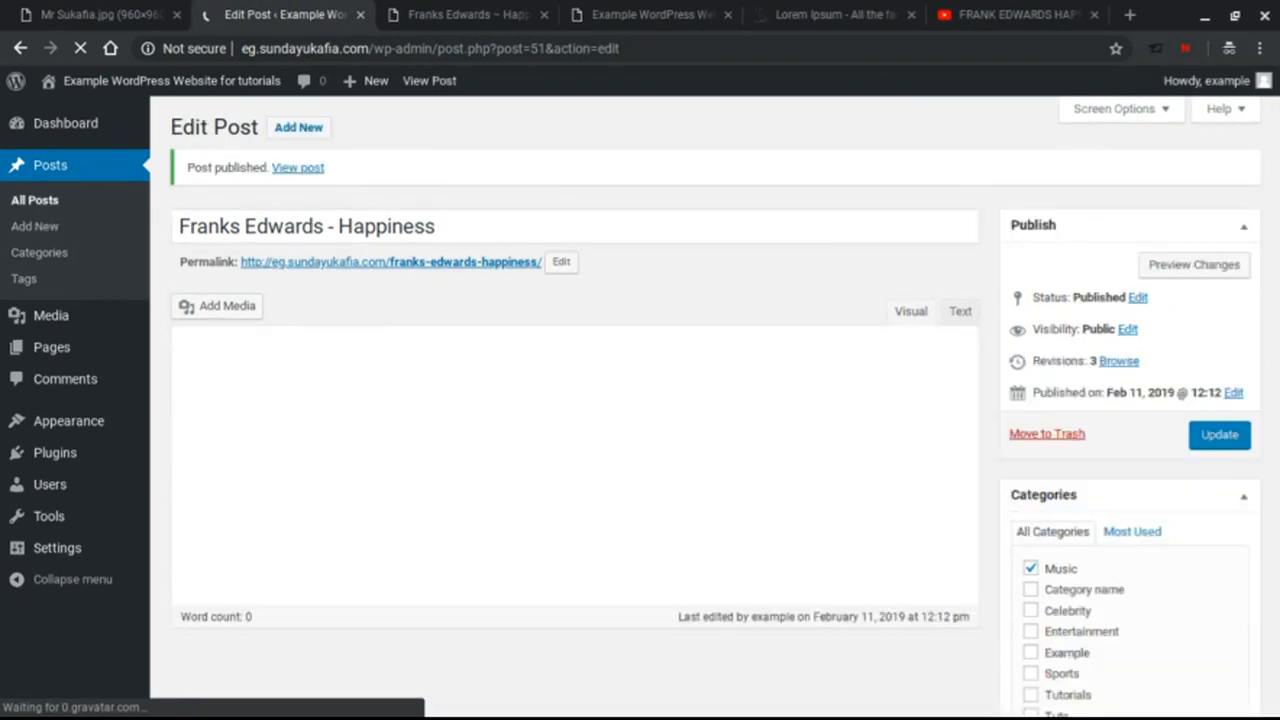
Step: Refresh the website's home page, examine the published music post's cover image, title, excerpt and category, and return to the post editor
left_click(463, 5)
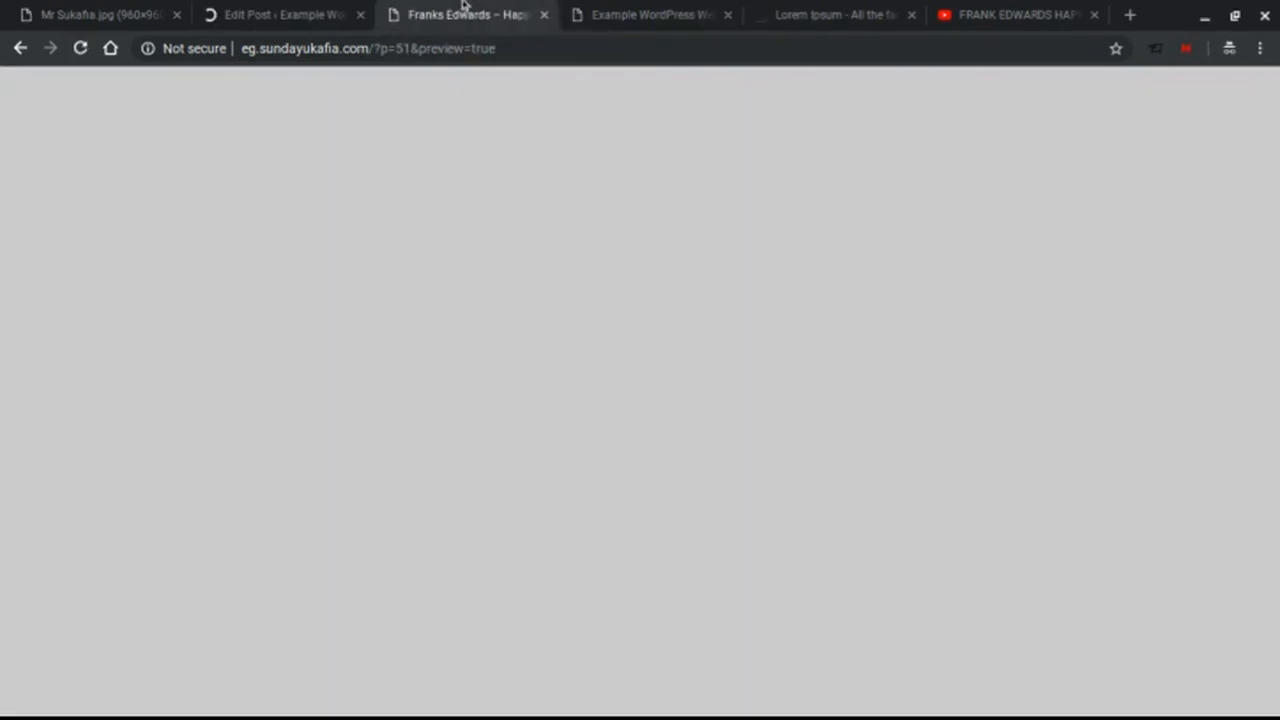
left_click(675, 6)
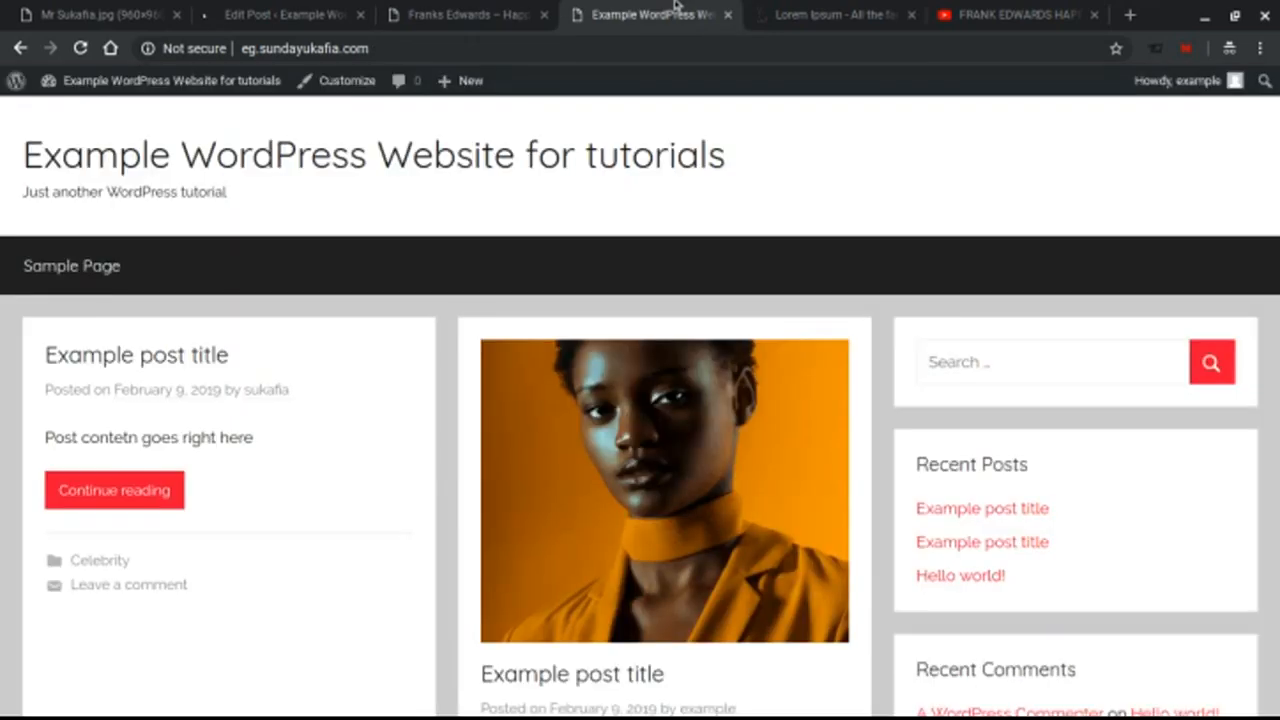
left_click(262, 159)
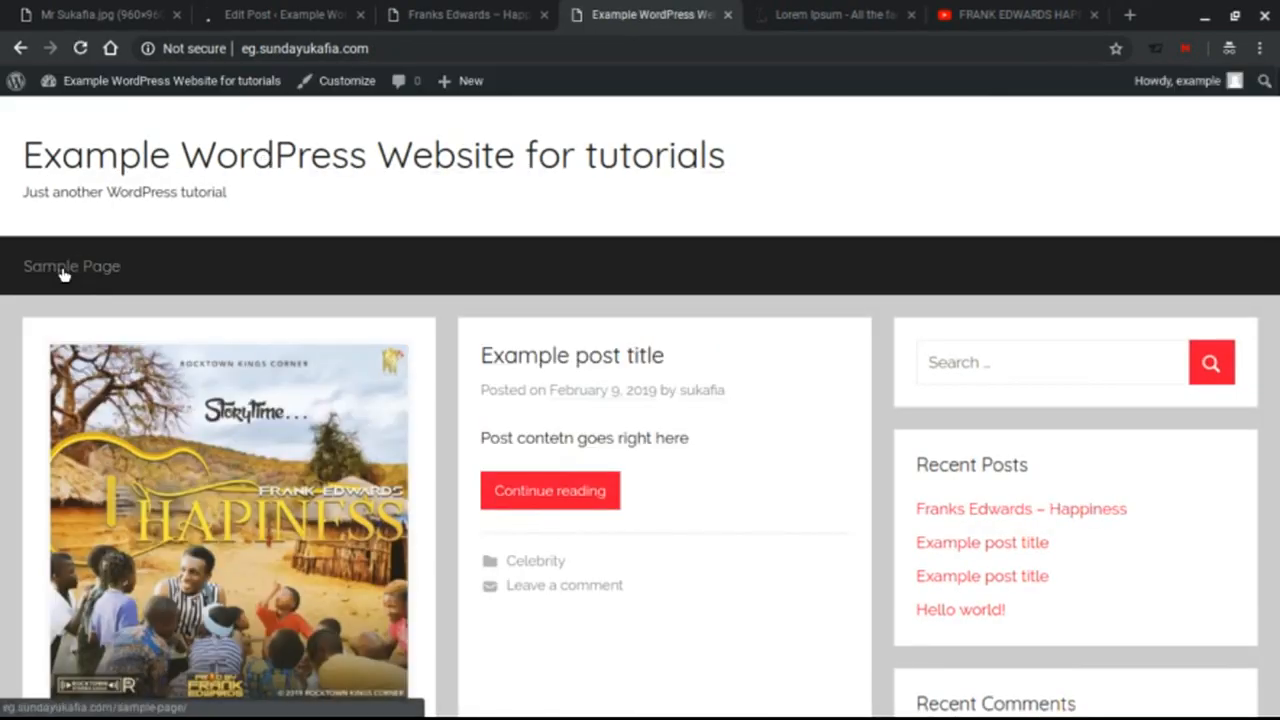
scroll(3, 380, "down", 3)
scroll(3, 380, "up", 1)
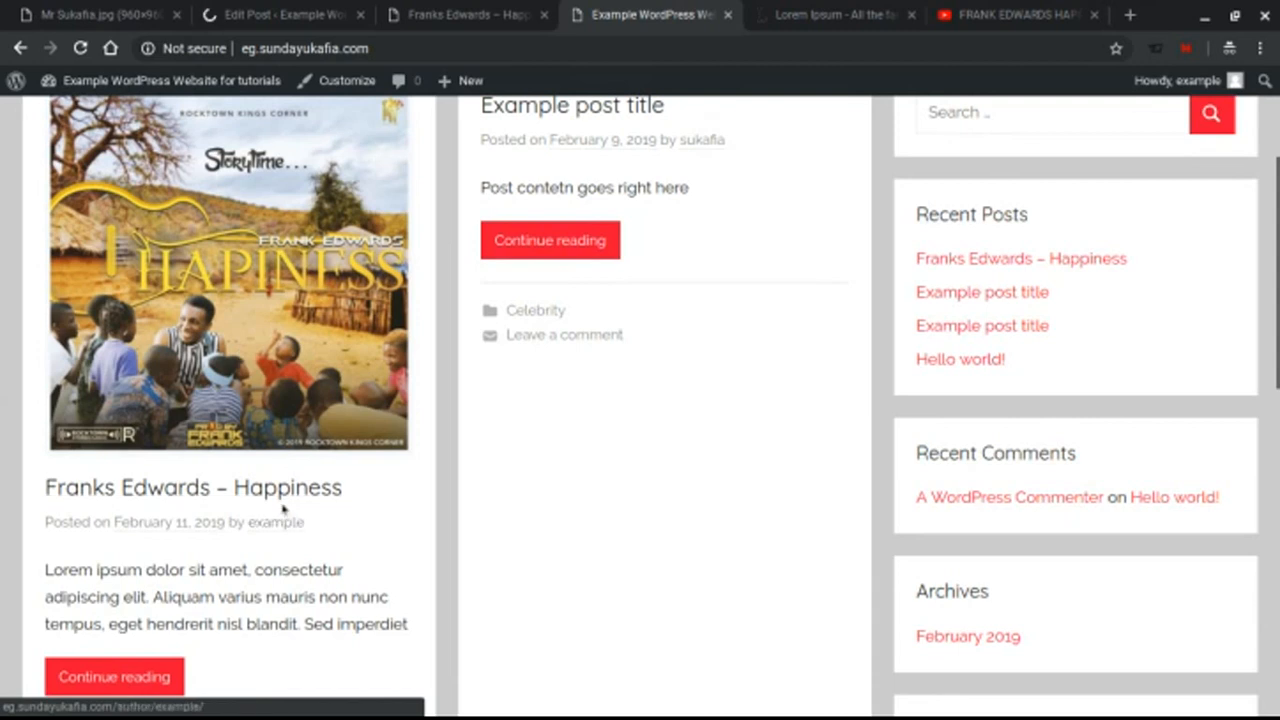
scroll(252, 590, "down", 1)
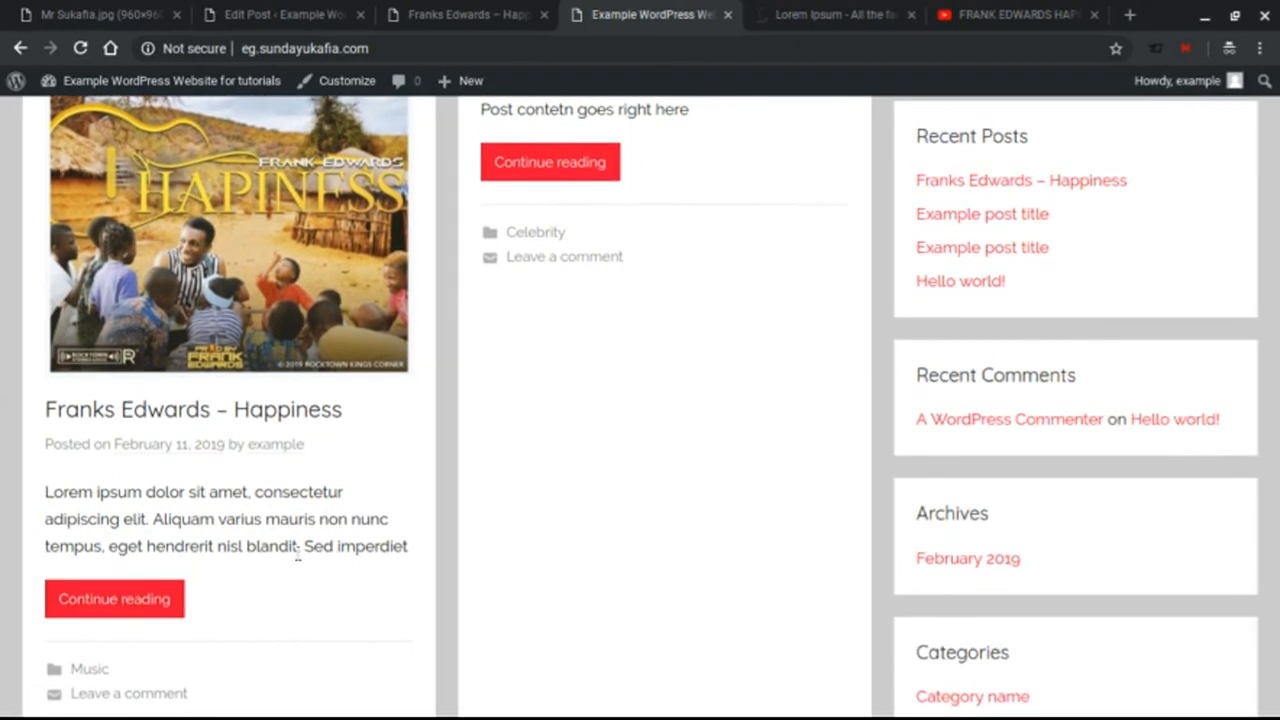
scroll(640, 400, "up", 1)
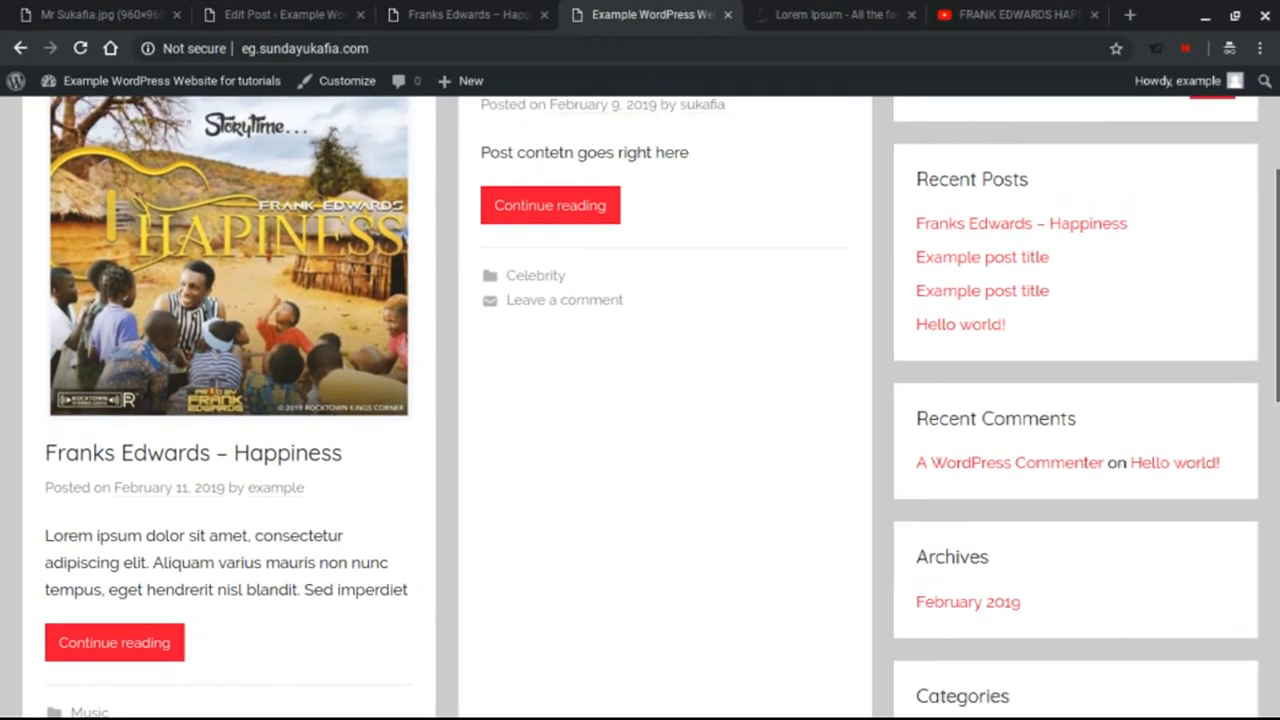
scroll(640, 400, "up", 3)
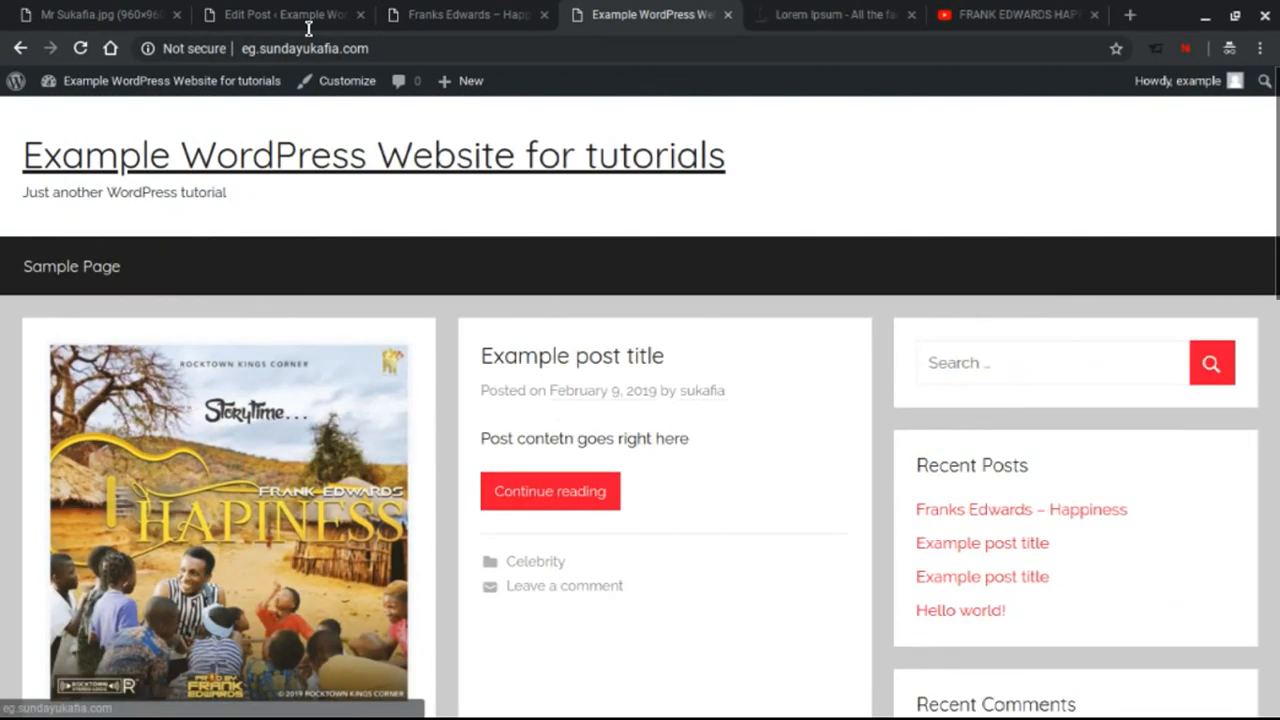
left_click(325, 8)
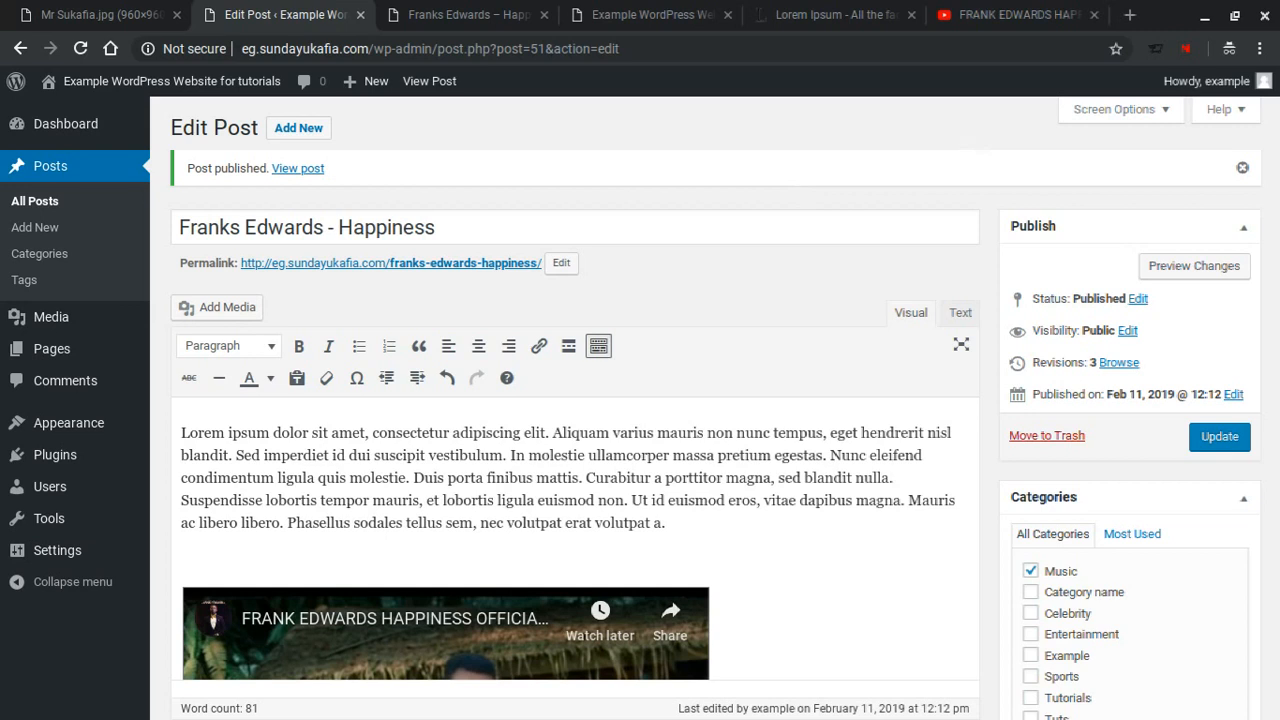
left_click(1185, 50)
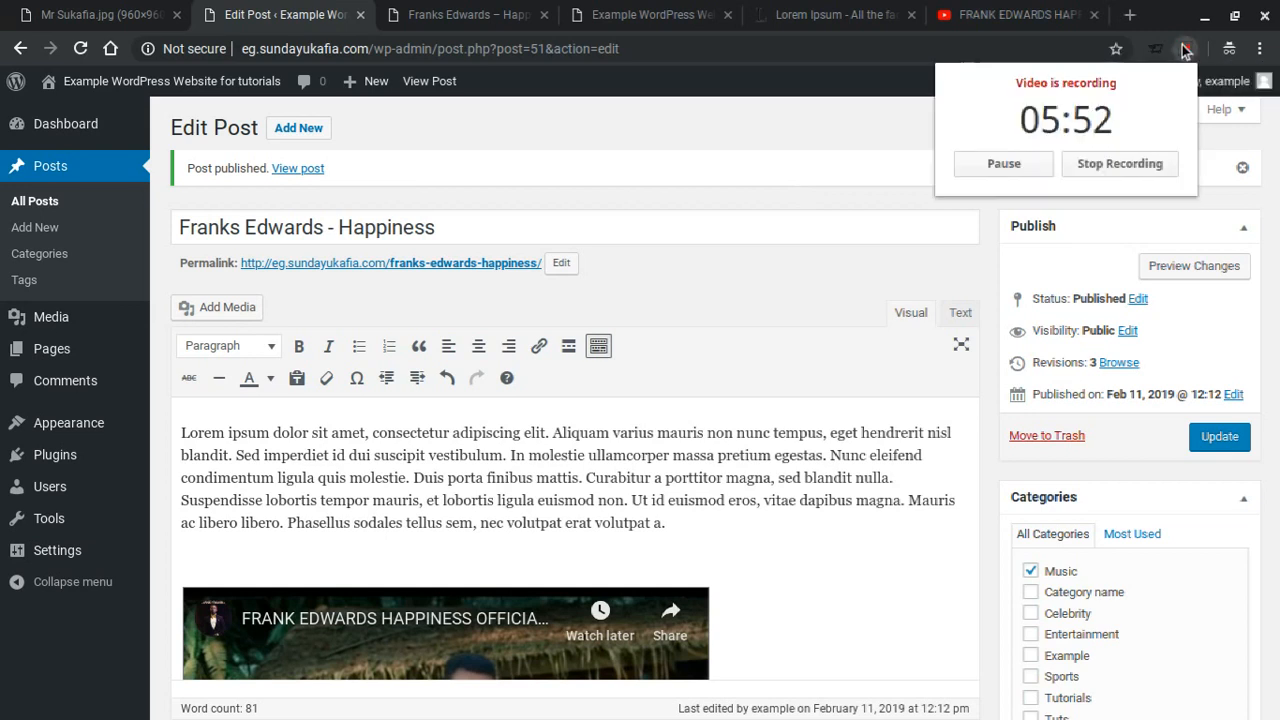